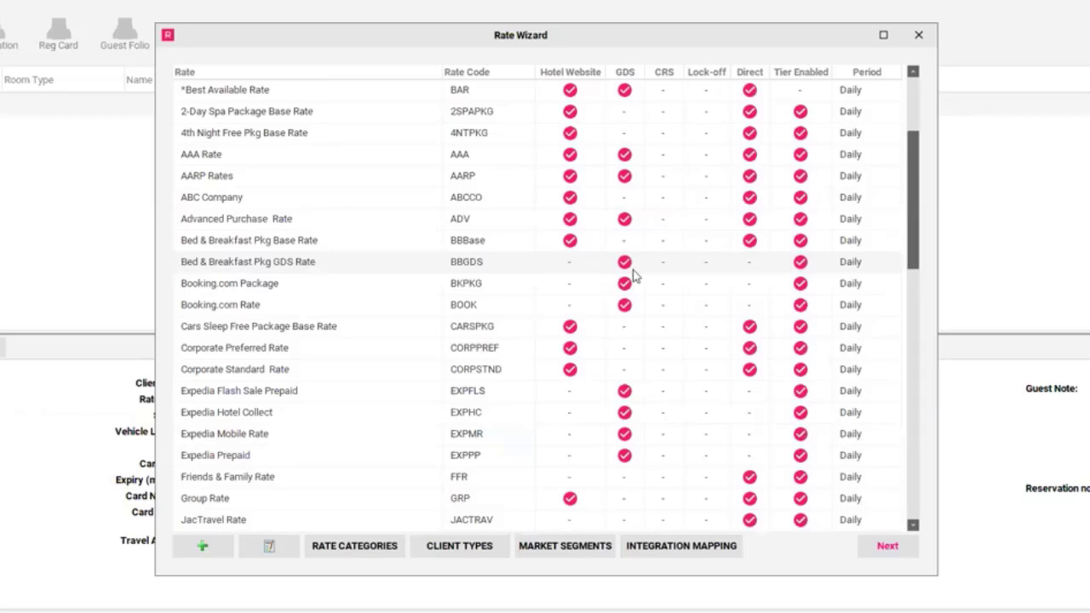
# Step: Check the Bed & Breakfast Pkg Base Rate's client types under Hotel Direct and Hotel Website, update the rate, and close the Rate Wizard
pyautogui.click(300, 241)
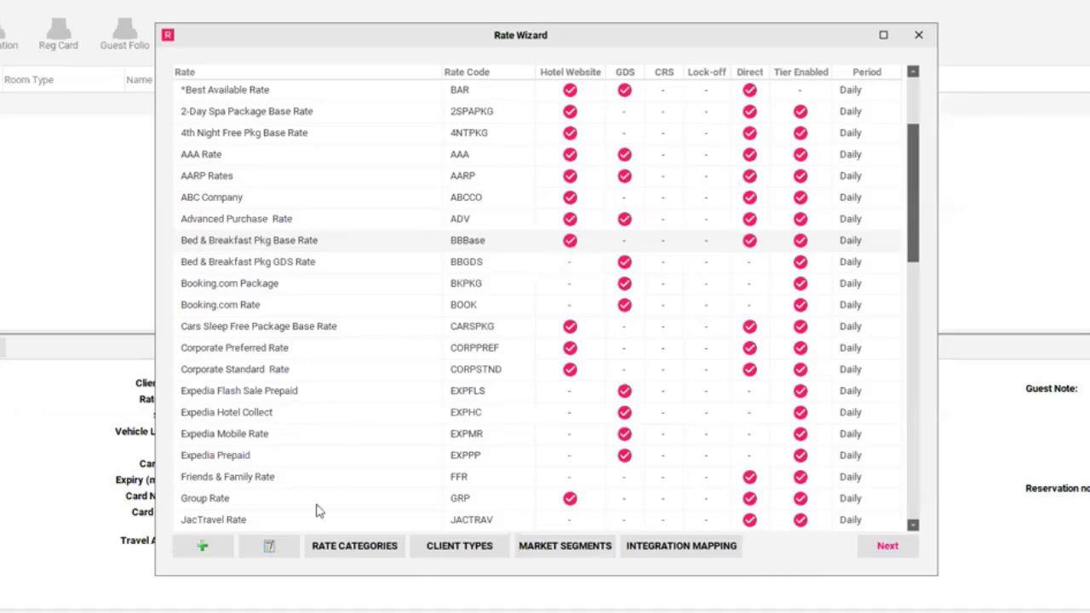
pyautogui.click(273, 551)
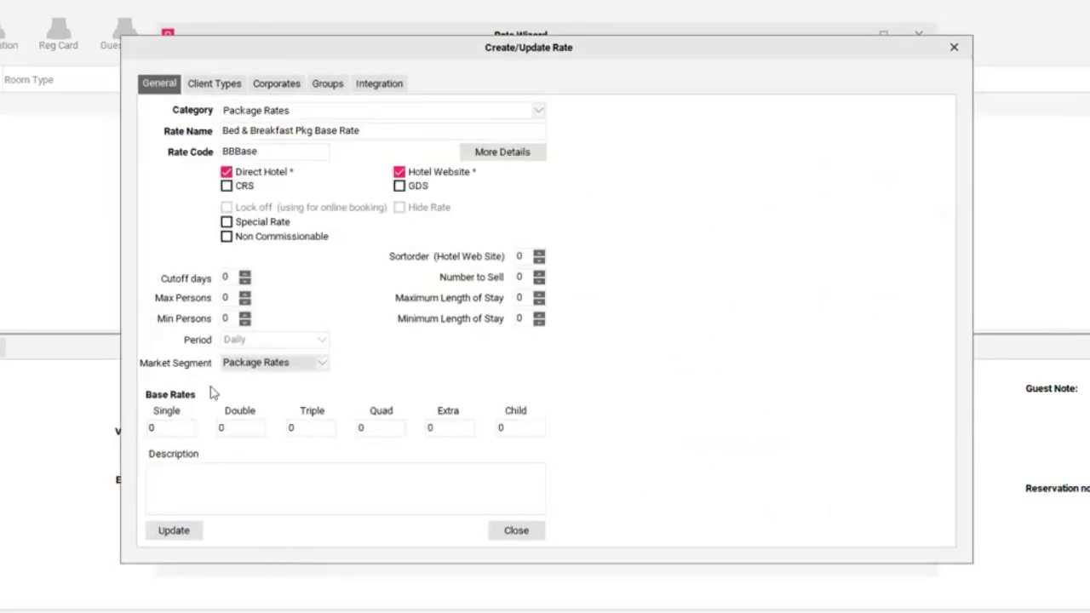
pyautogui.click(217, 88)
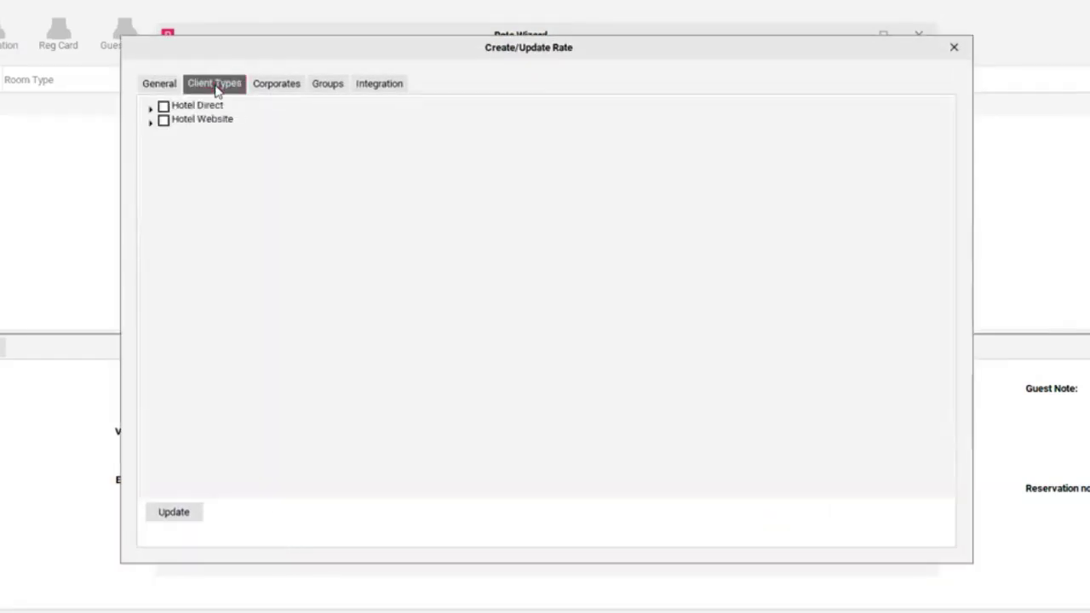
pyautogui.click(151, 121)
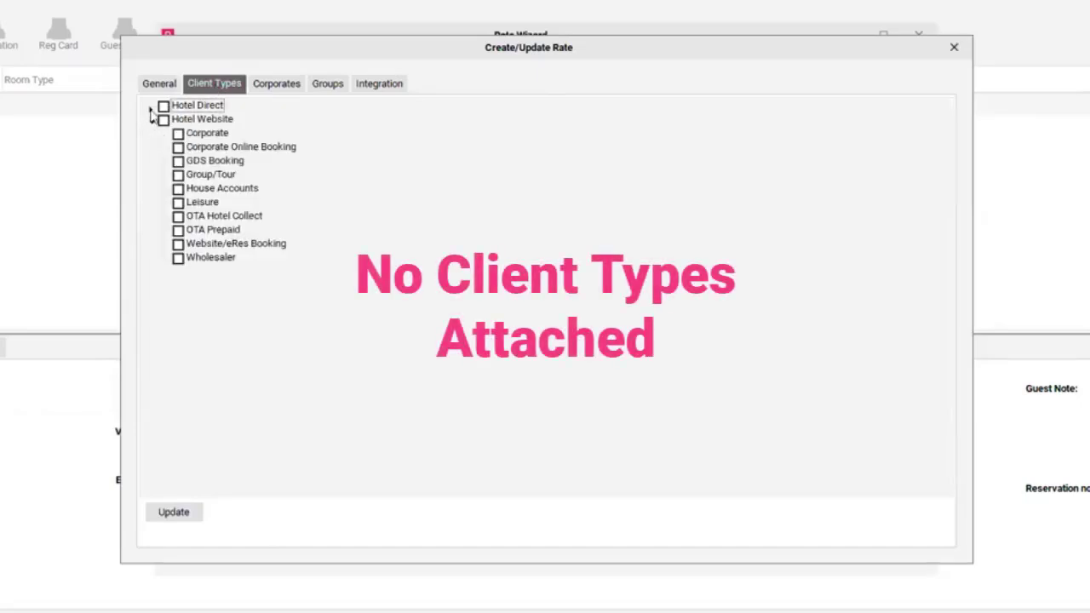
pyautogui.click(150, 109)
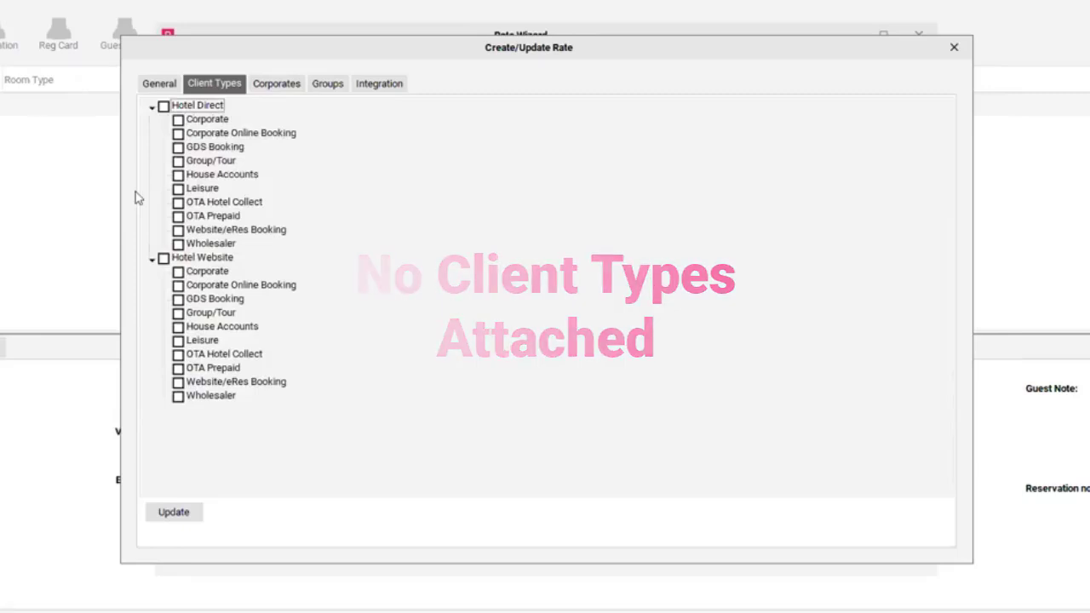
pyautogui.click(174, 514)
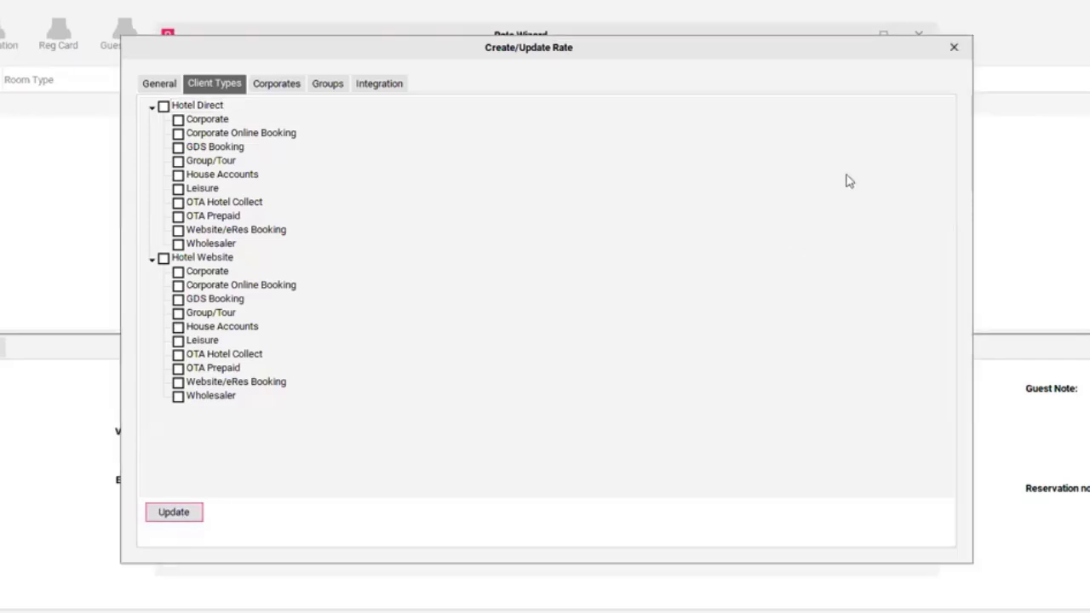
pyautogui.click(943, 54)
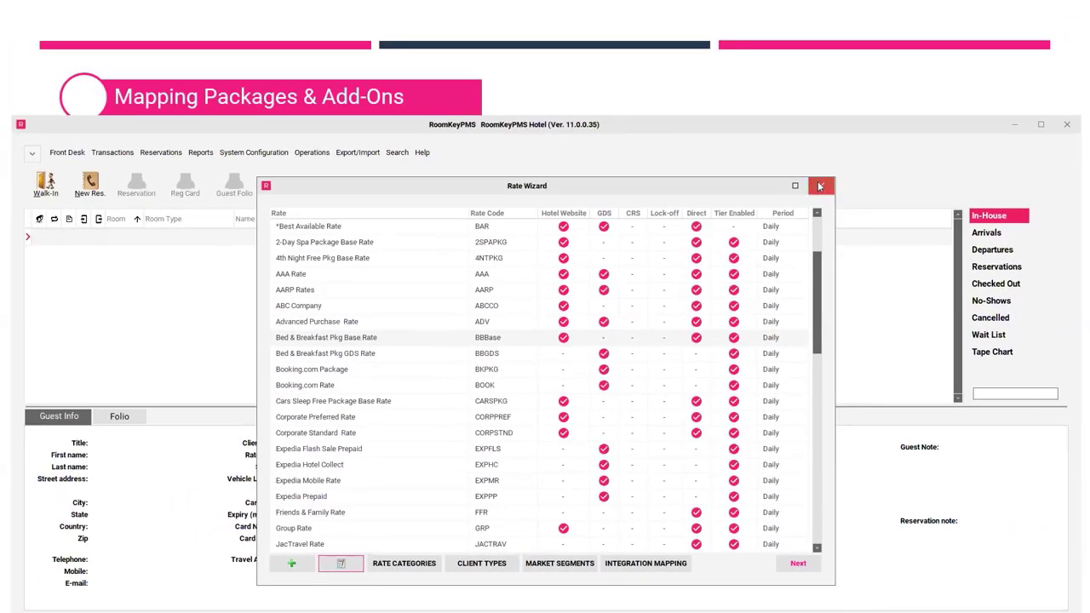
pyautogui.click(820, 186)
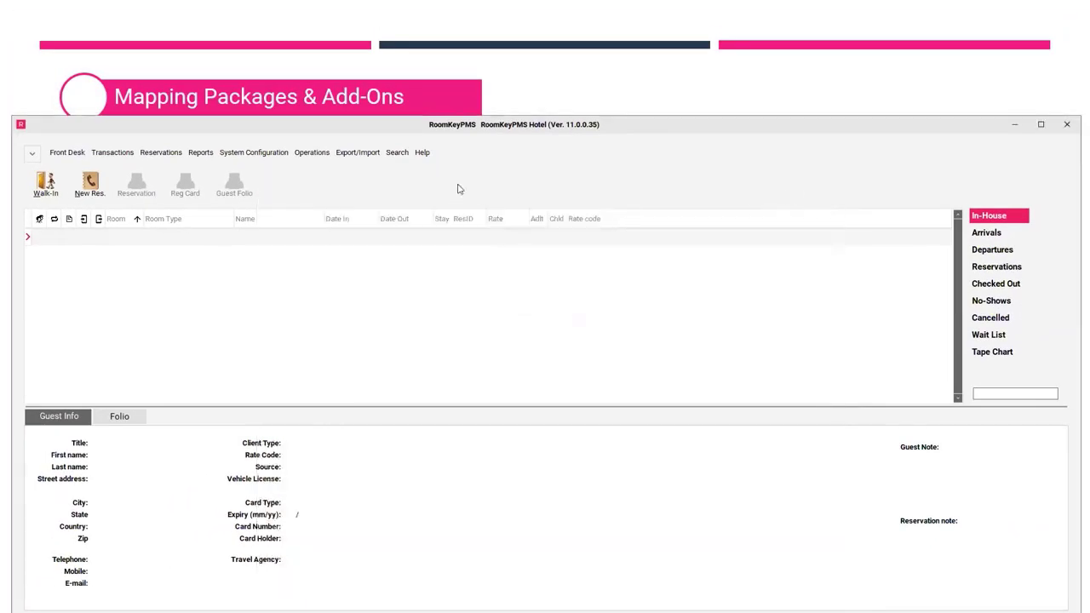
# Step: Review the room types and rates of the Bed and Breakfast Package inclusion, and close Packages & Inclusions
pyautogui.click(260, 154)
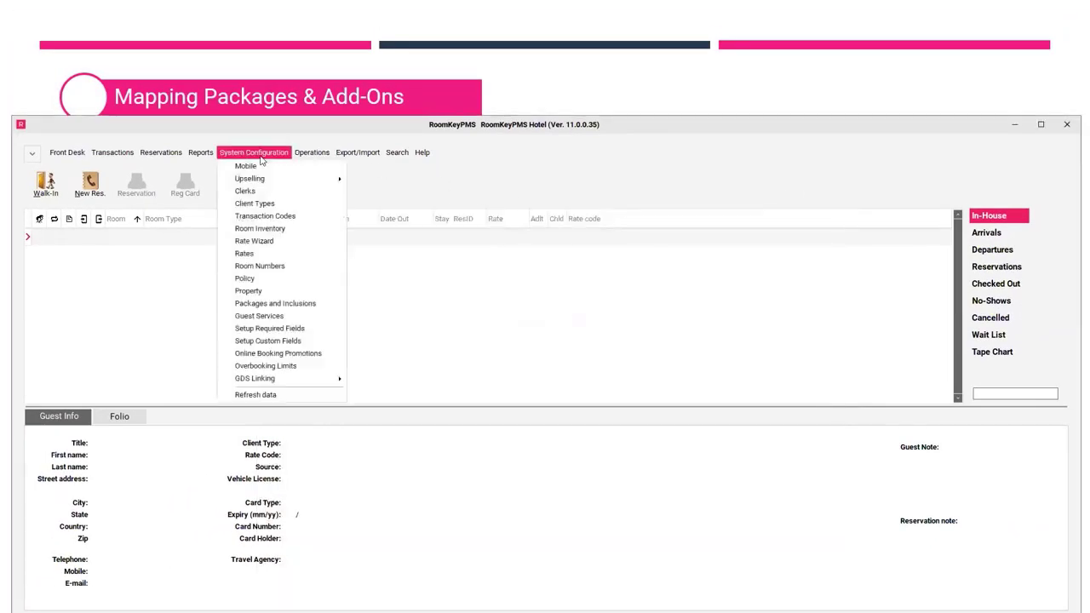
pyautogui.click(275, 307)
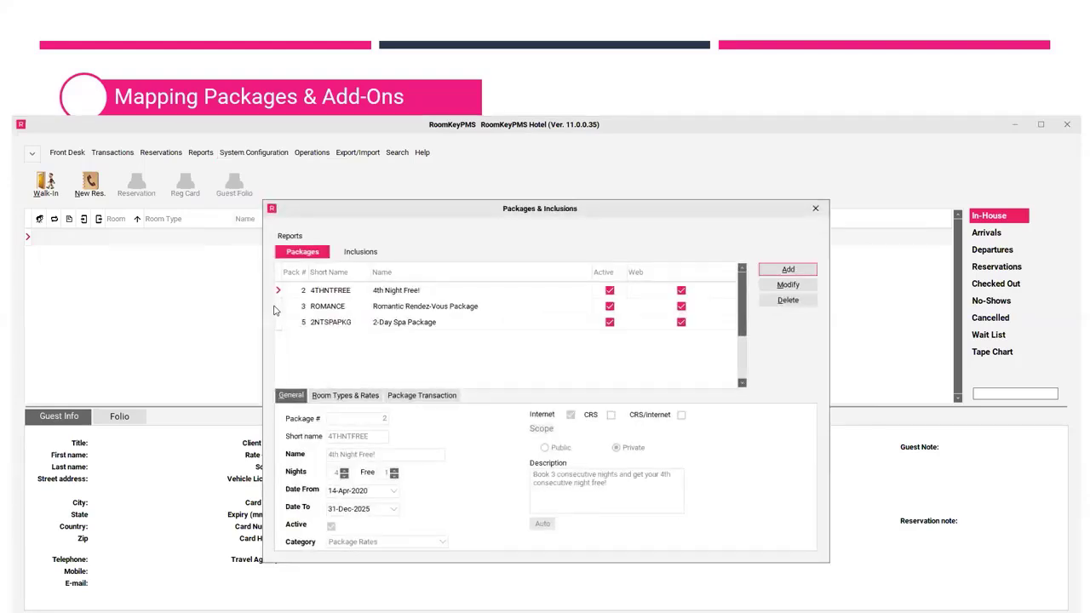
pyautogui.click(371, 258)
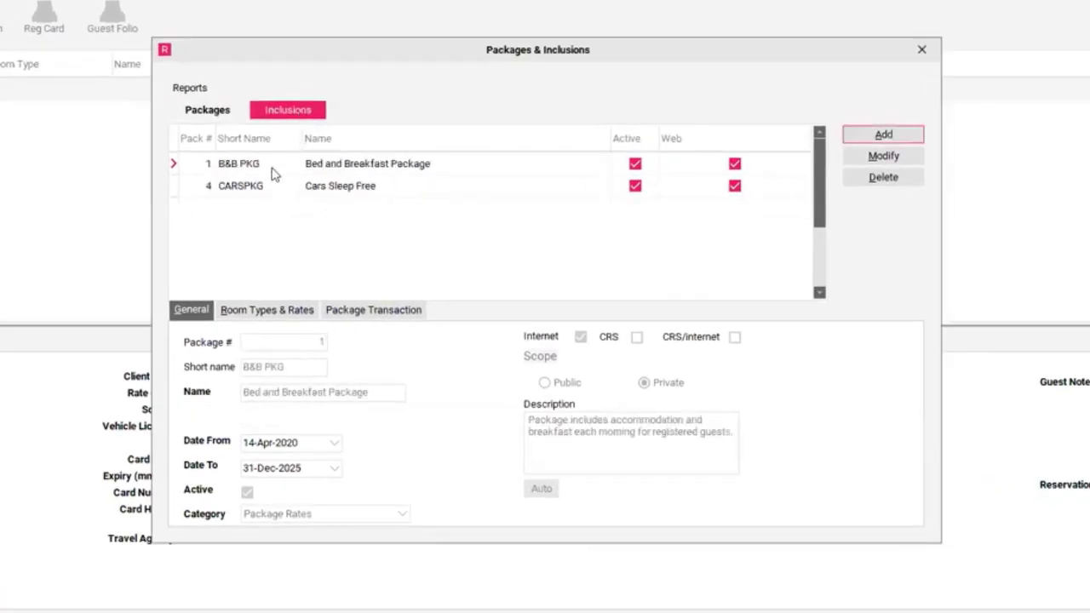
pyautogui.click(272, 168)
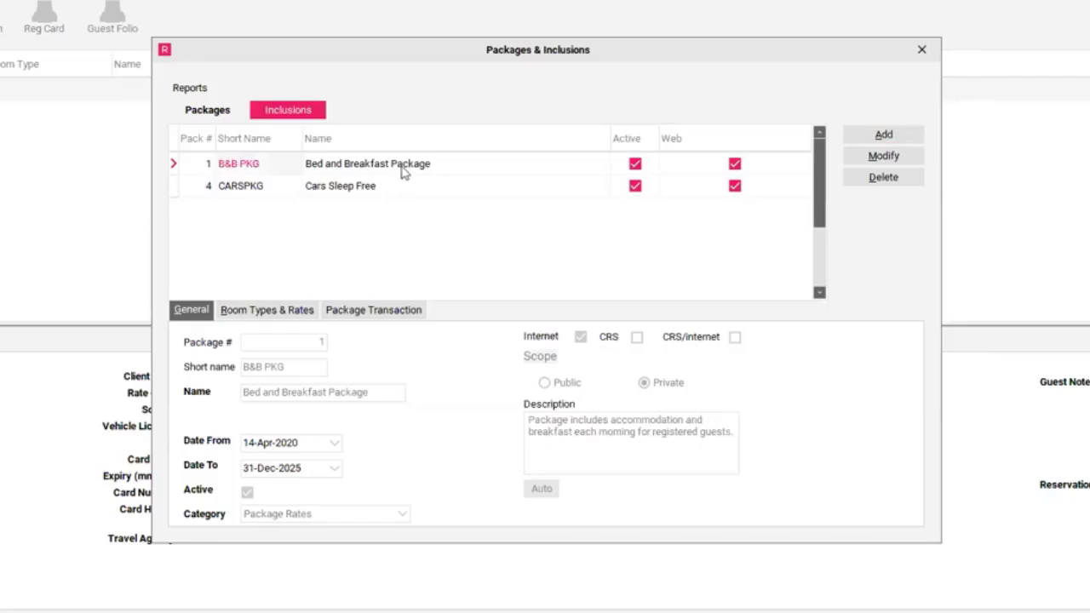
pyautogui.click(302, 312)
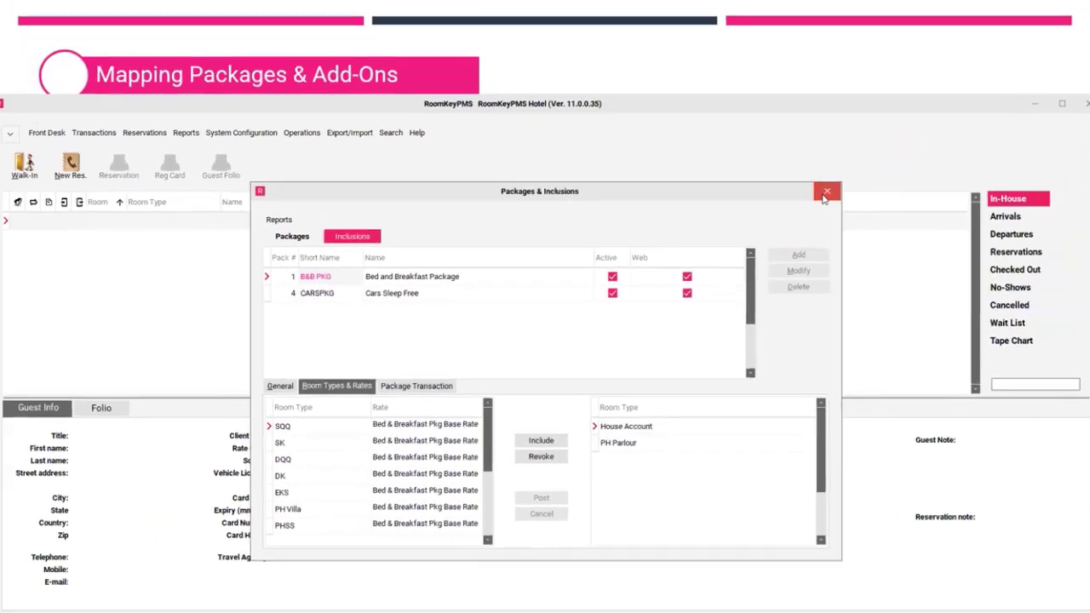
pyautogui.click(920, 53)
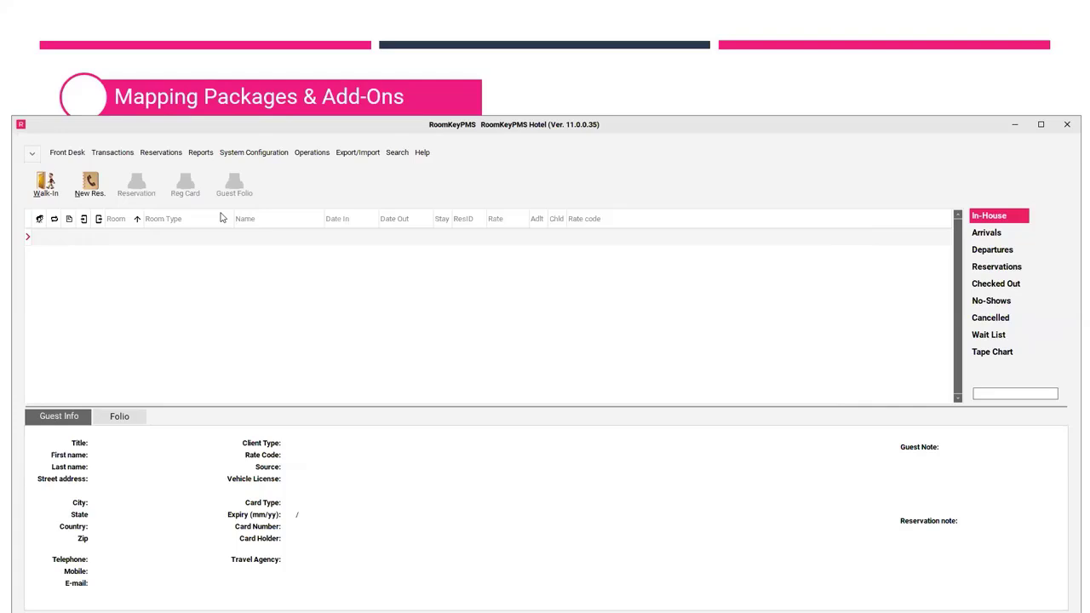
# Step: Open the GDS linking for rate plans and deselect all Roomkey rate names in the filter
pyautogui.click(238, 154)
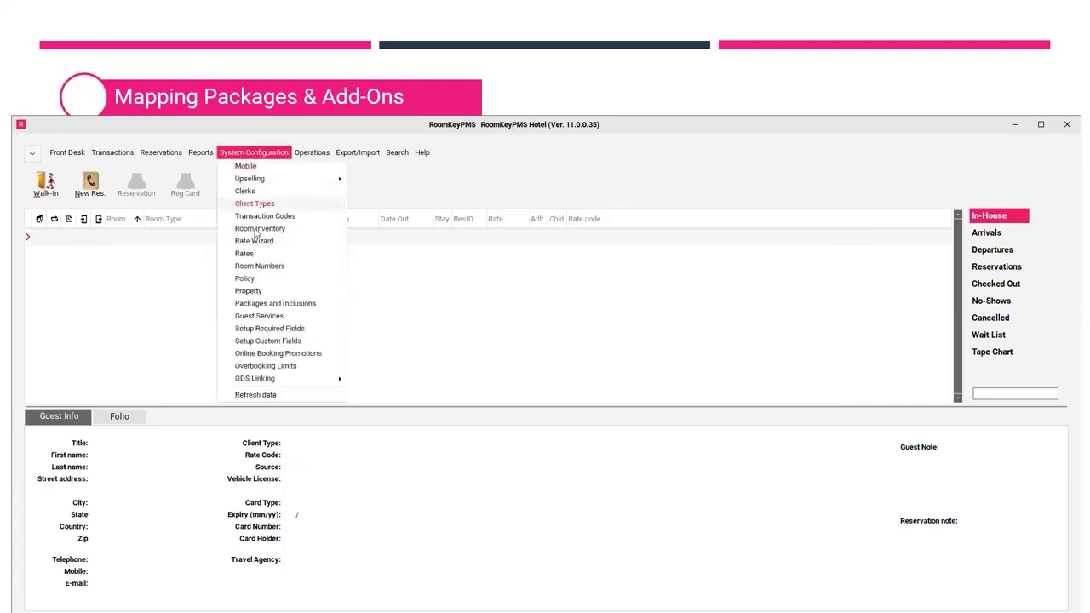
pyautogui.moveTo(308, 384)
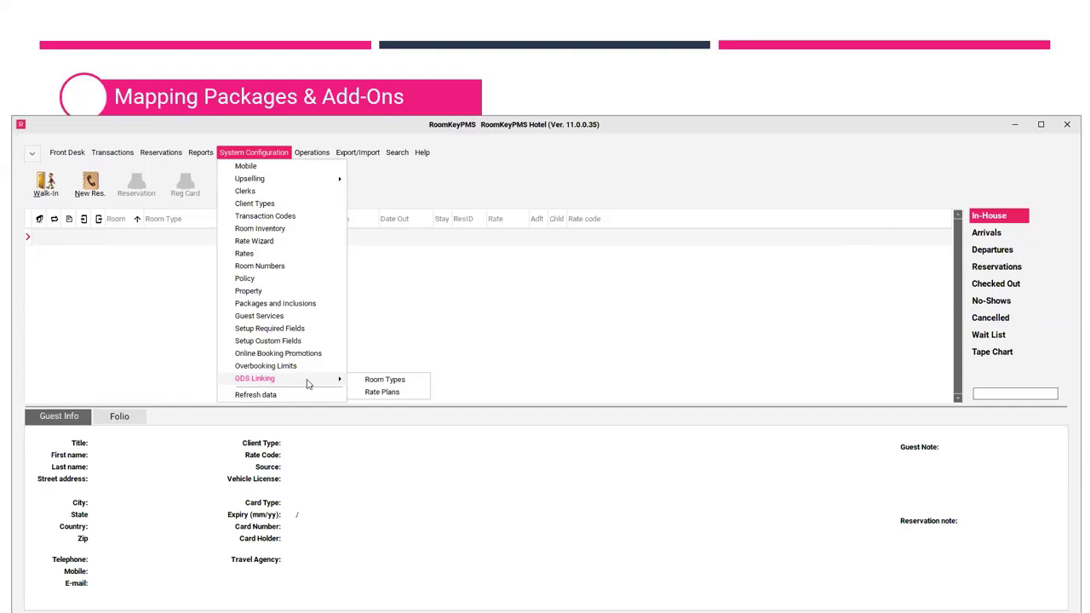
pyautogui.click(379, 391)
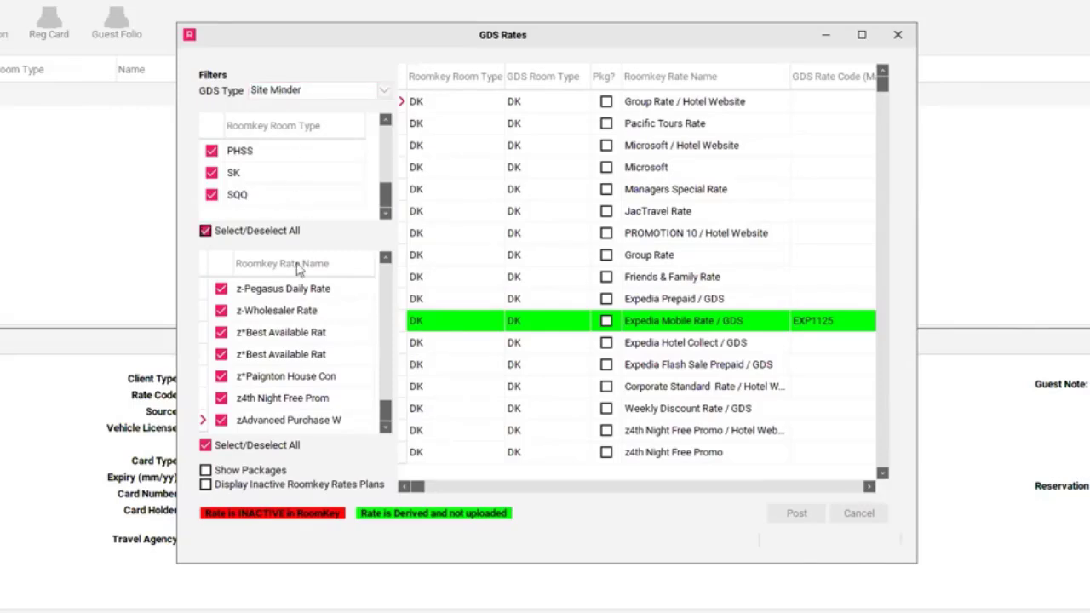
pyautogui.click(205, 445)
pyautogui.click(204, 445)
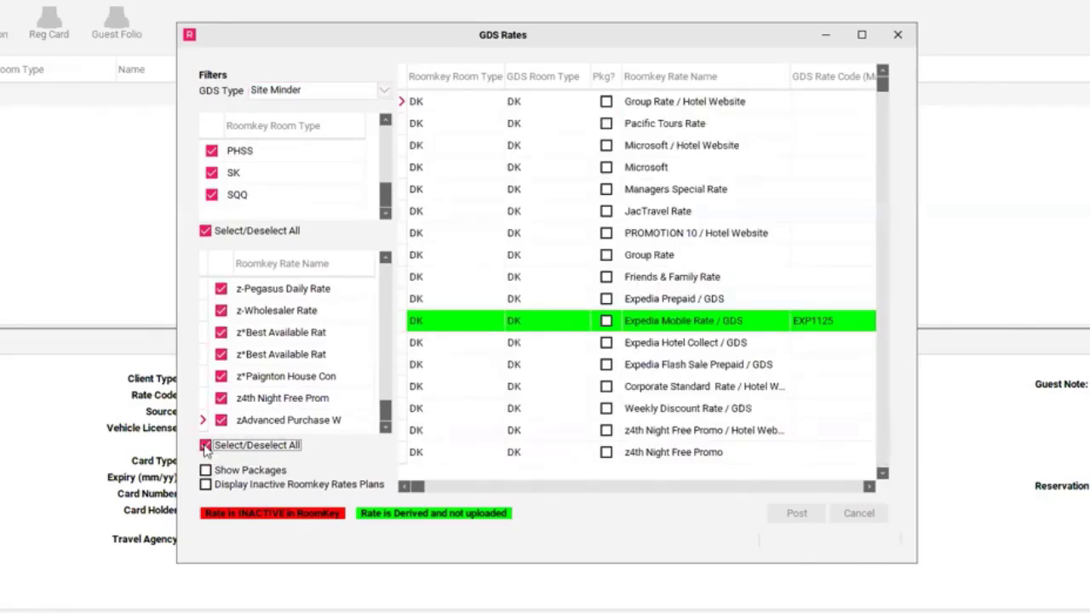
# Step: Filter the GDS rates to only the Bed & Breakfast Pkg GDS Rate, the second Bed & Breakfast Pkg entry
pyautogui.moveTo(386, 413); pyautogui.dragTo(394, 255)
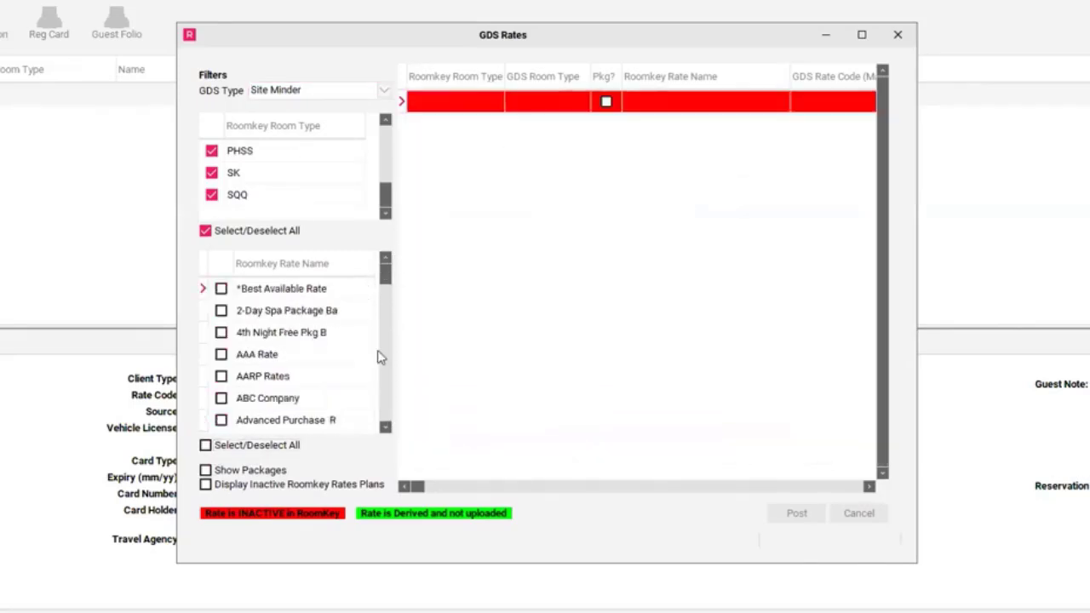
pyautogui.click(385, 429)
pyautogui.click(385, 429)
pyautogui.click(385, 429)
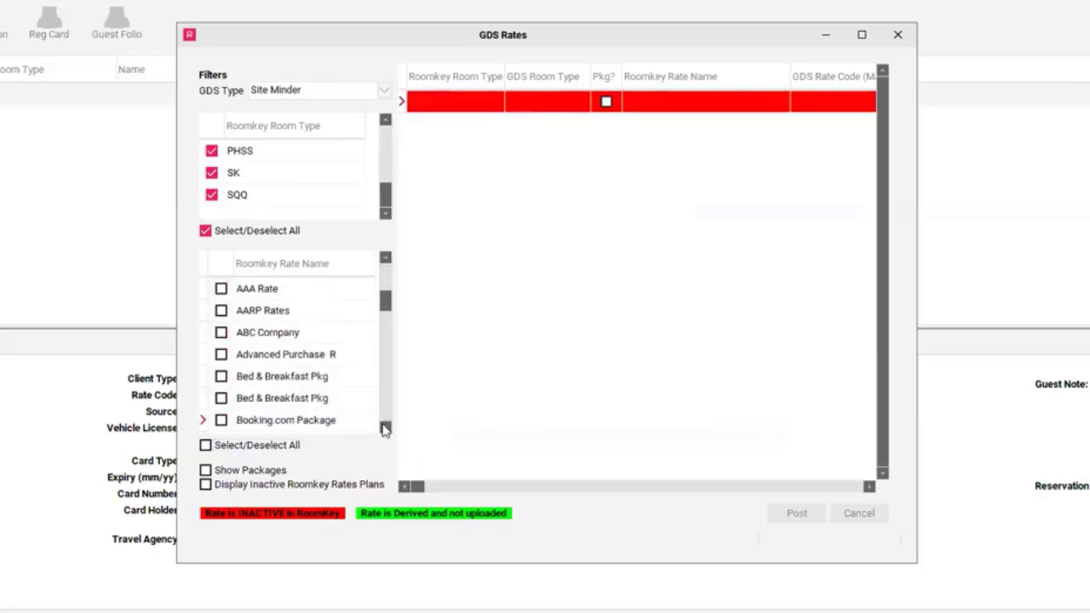
pyautogui.click(385, 430)
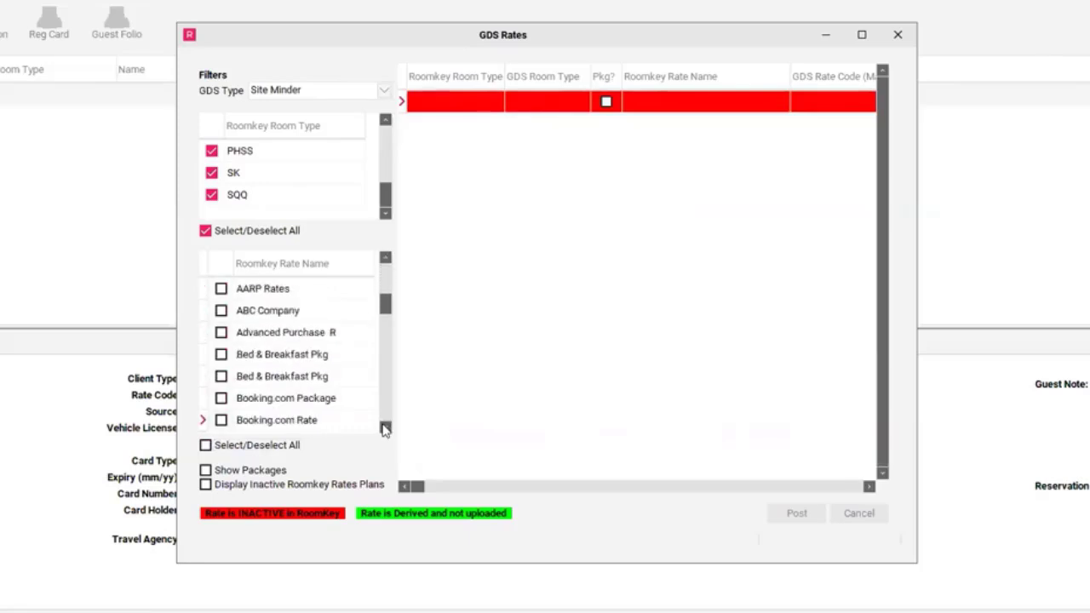
pyautogui.click(221, 377)
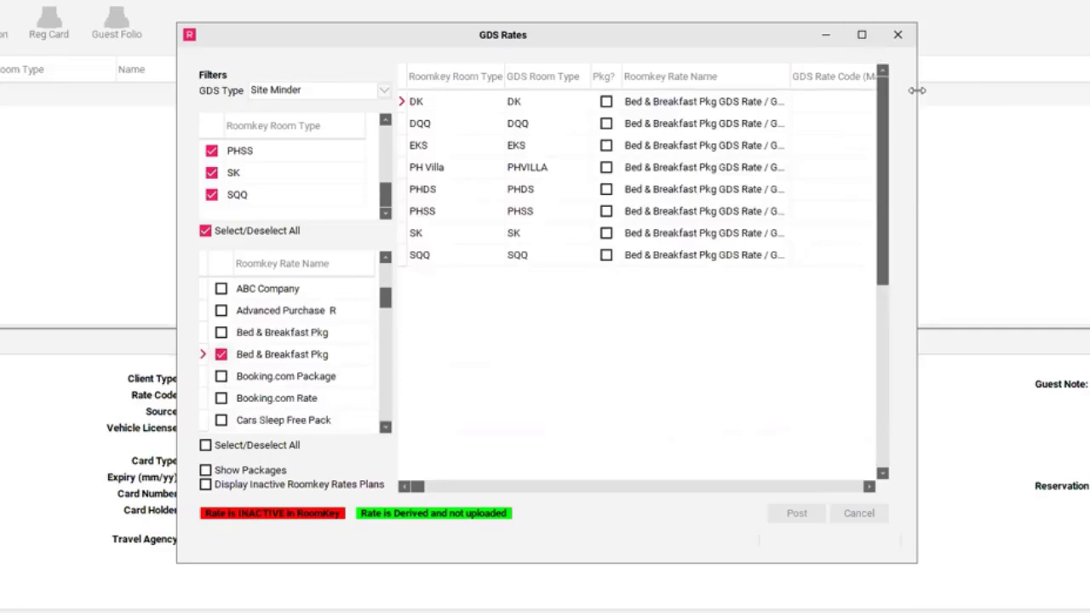
# Step: Widen the GDS Rates window and the Roomkey Rate Name column to fit the full rate names and further mapping columns
pyautogui.moveTo(916, 91); pyautogui.dragTo(1089, 91)
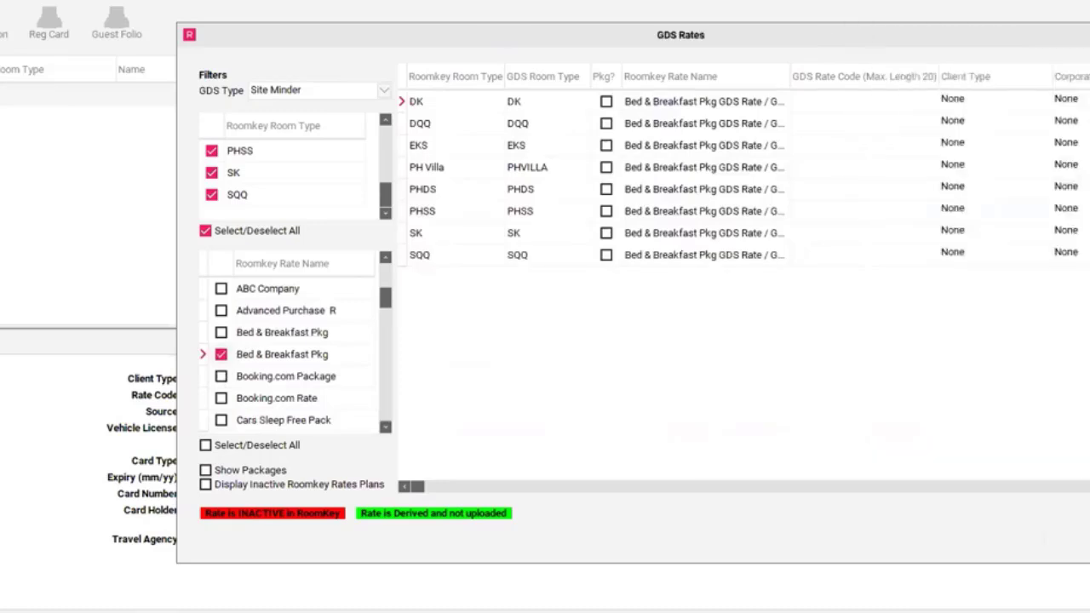
pyautogui.moveTo(937, 35); pyautogui.dragTo(647, 23)
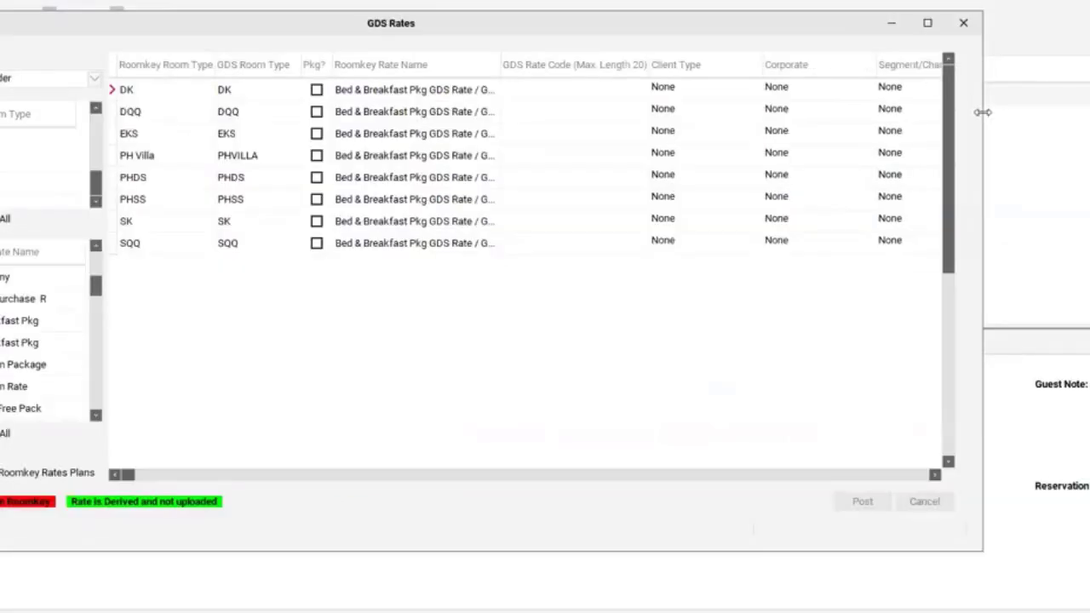
pyautogui.moveTo(982, 113); pyautogui.dragTo(1079, 113)
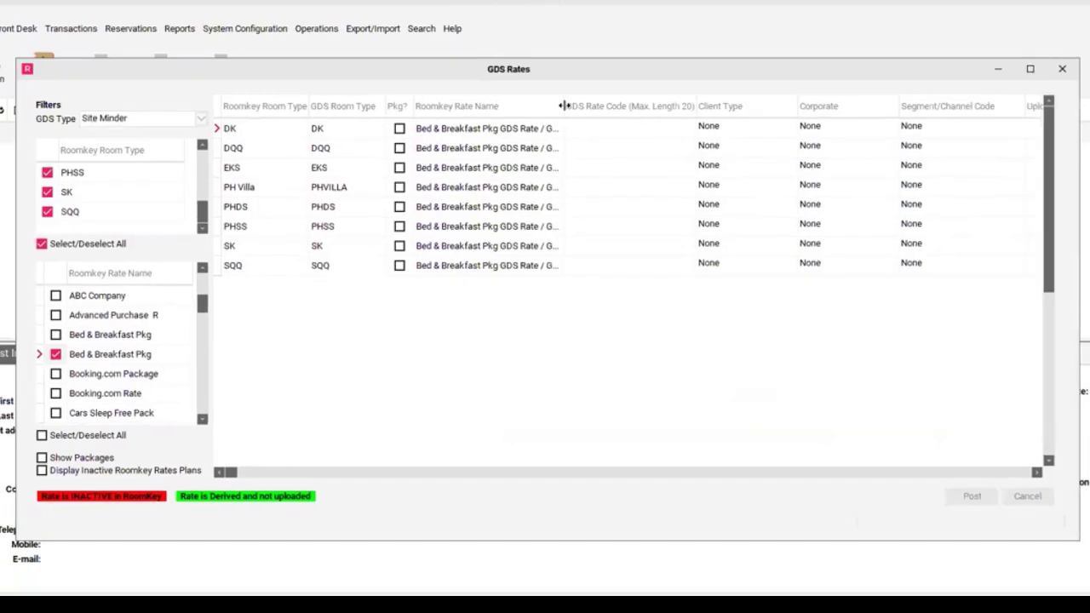
pyautogui.moveTo(500, 64); pyautogui.dragTo(515, 65)
pyautogui.moveTo(575, 106); pyautogui.dragTo(579, 106)
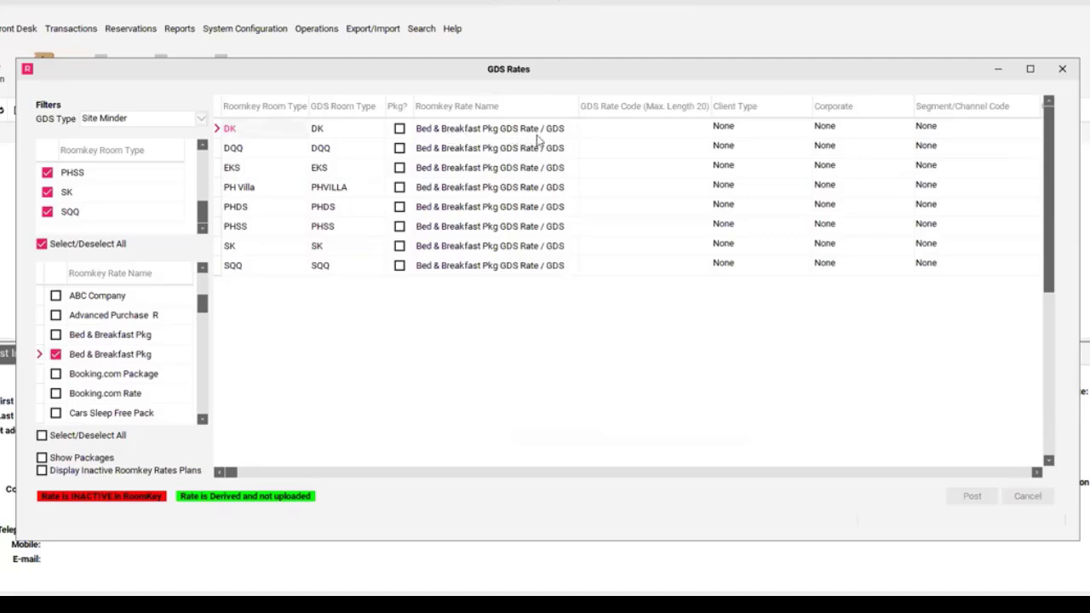
# Step: Enter the GDS rate code BBPKG for the DK room type and set its client type to Leisure
pyautogui.click(656, 134)
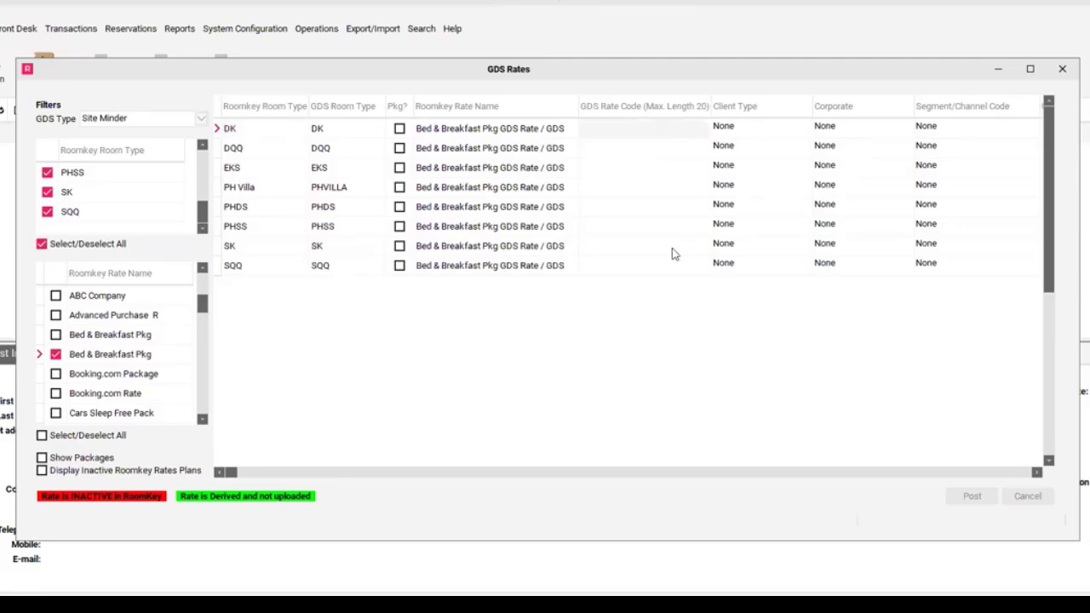
pyautogui.write('BBPKG')
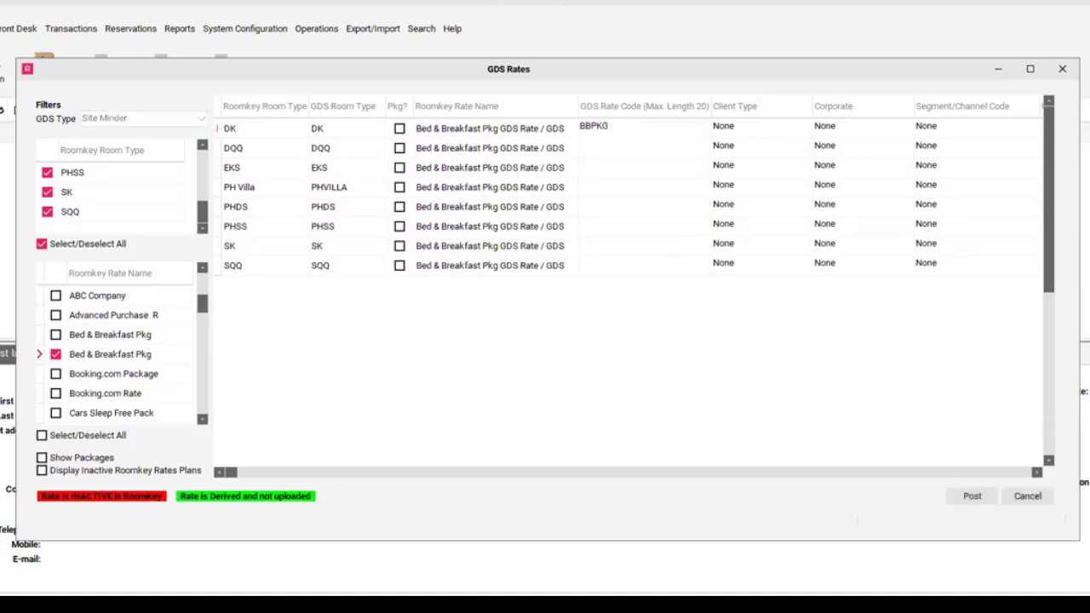
pyautogui.click(793, 127)
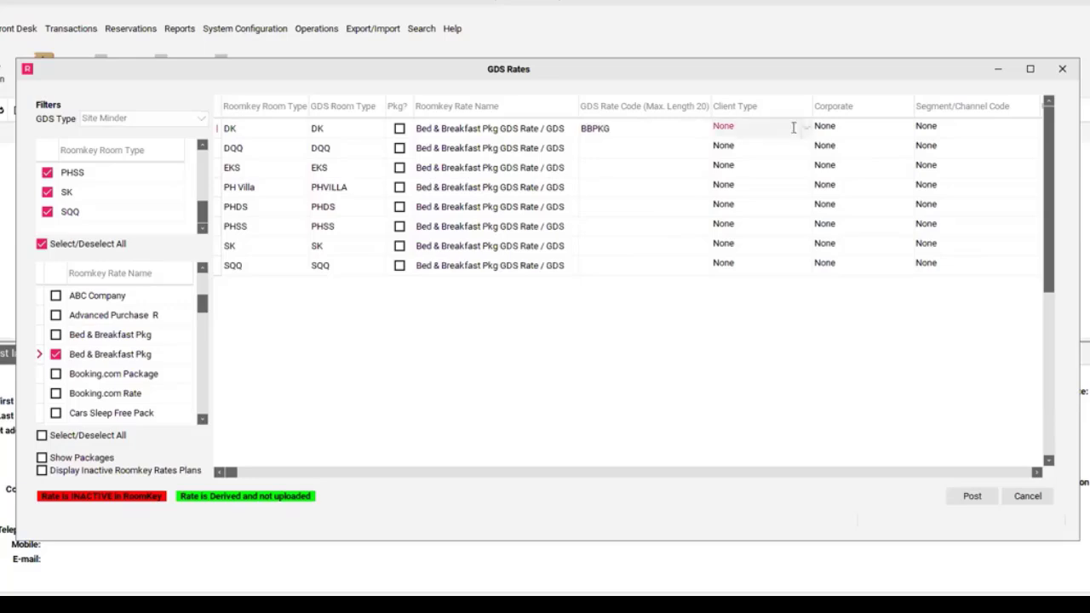
pyautogui.click(807, 128)
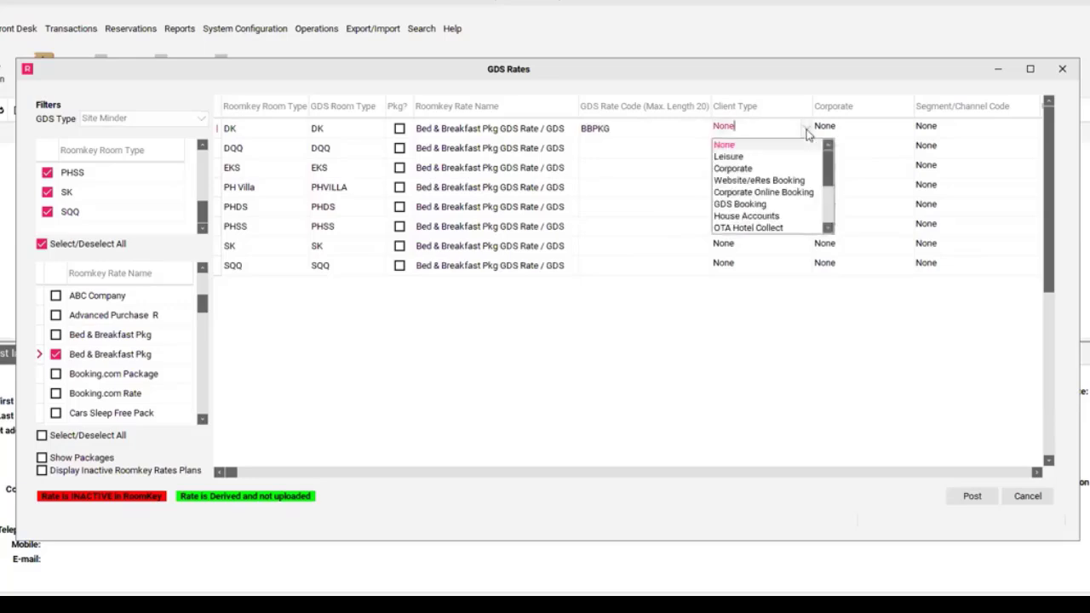
pyautogui.click(738, 158)
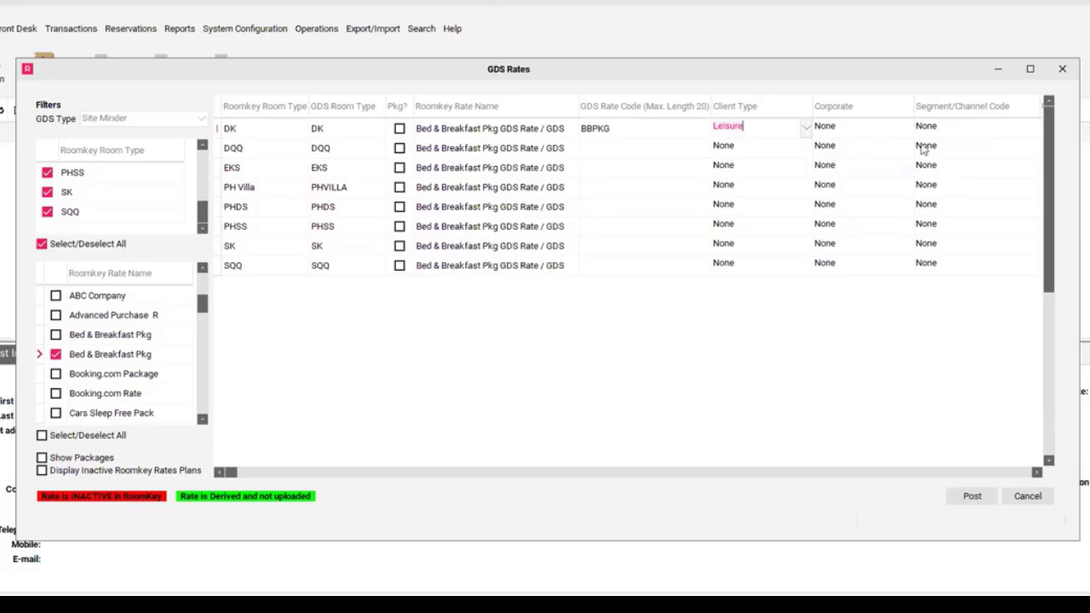
# Step: Choose None as the DK room type's segment/channel code and check the Uploaded Rates column
pyautogui.click(970, 132)
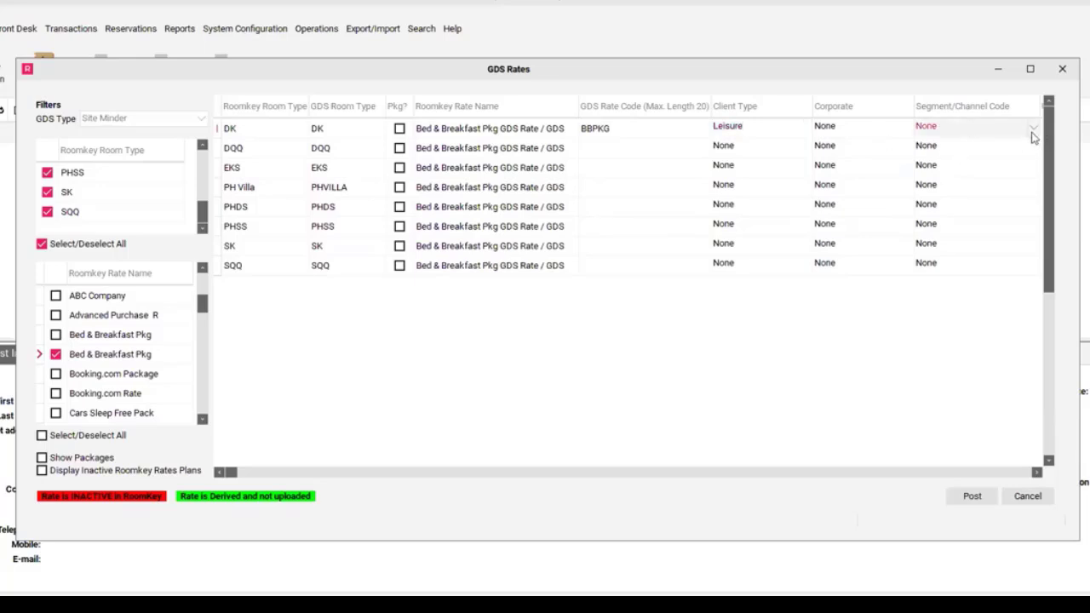
pyautogui.click(1032, 129)
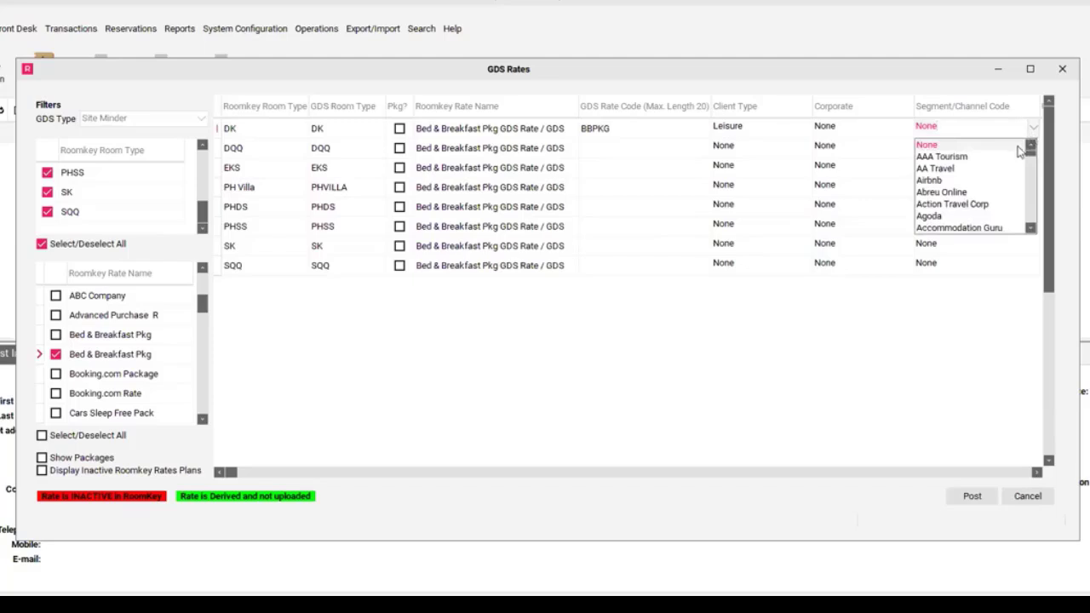
pyautogui.click(1019, 151)
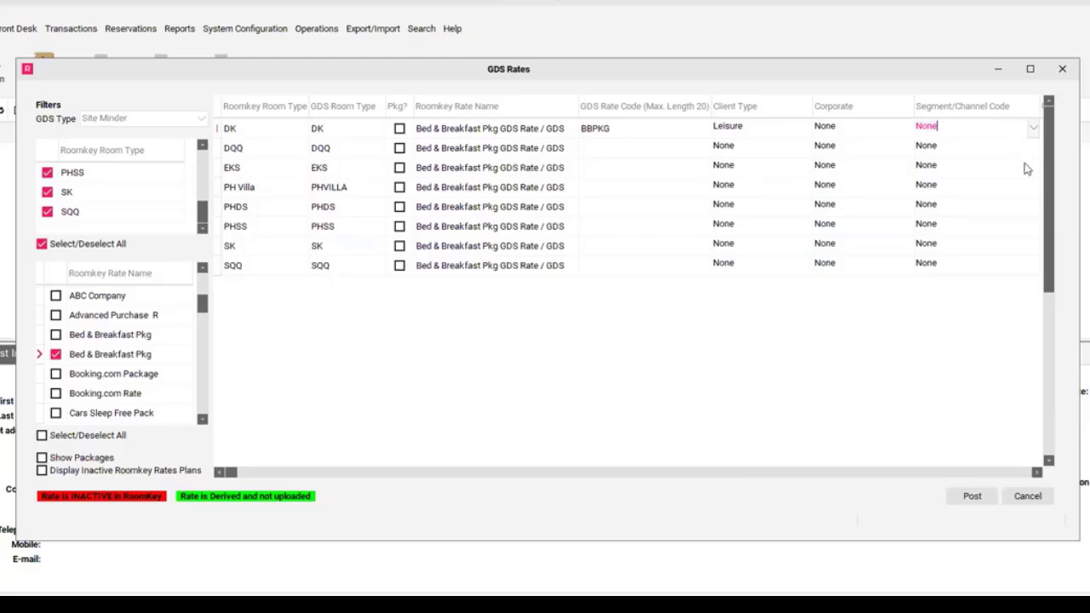
pyautogui.click(1038, 473)
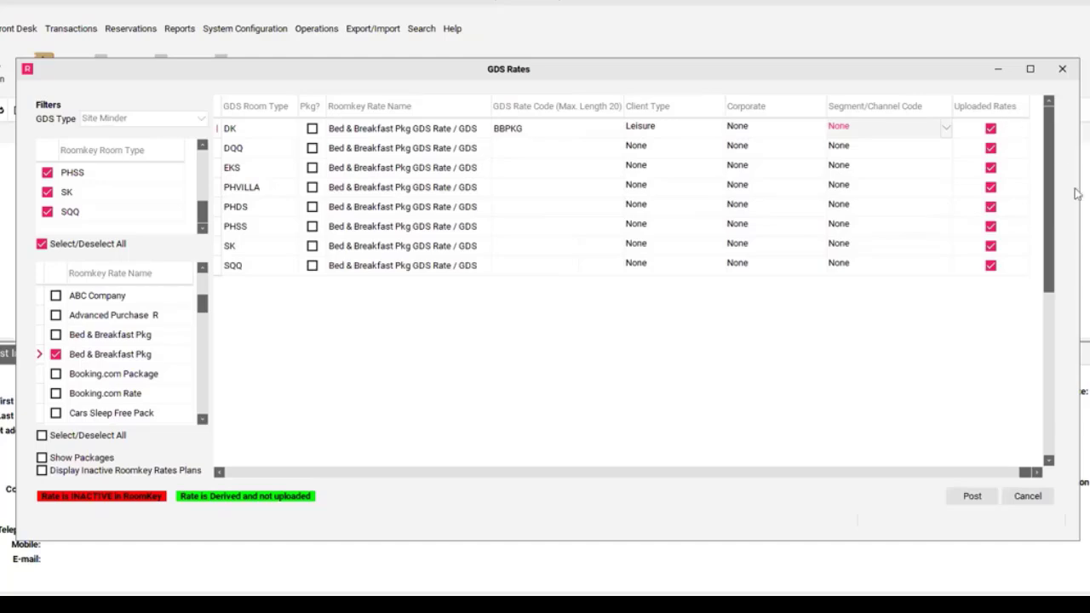
# Step: Post the Bed & Breakfast Pkg GDS Rate mapping, acknowledge the update and close the GDS Rates window
pyautogui.click(975, 498)
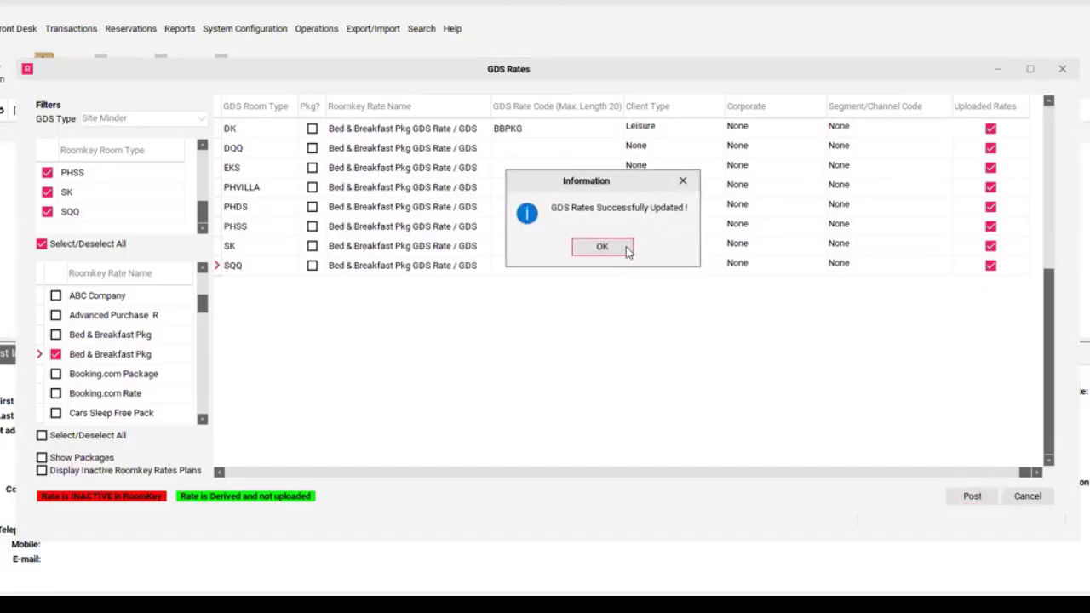
pyautogui.click(626, 248)
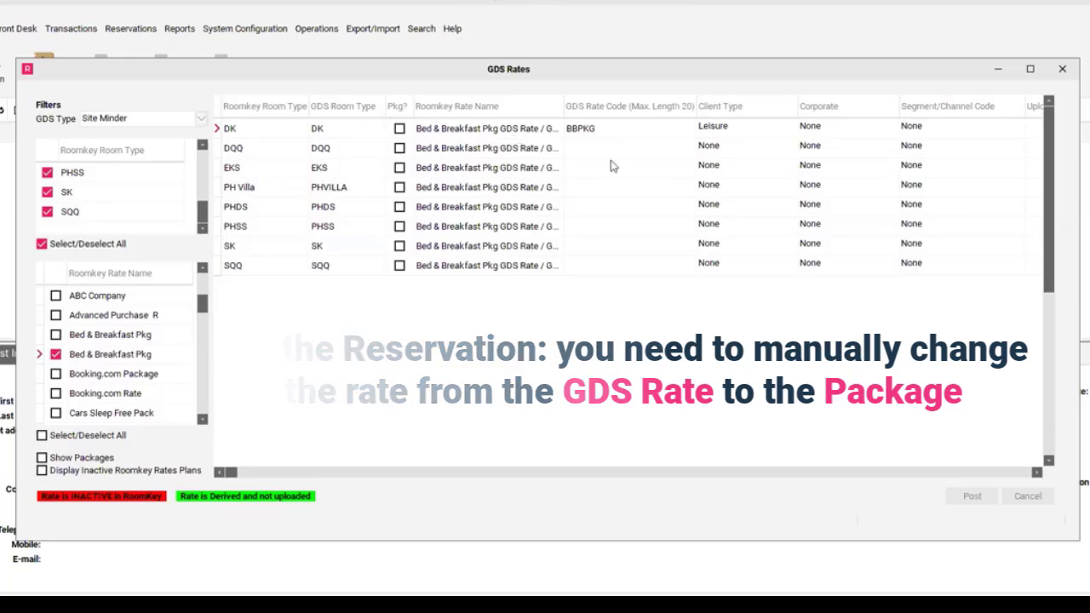
pyautogui.click(1062, 69)
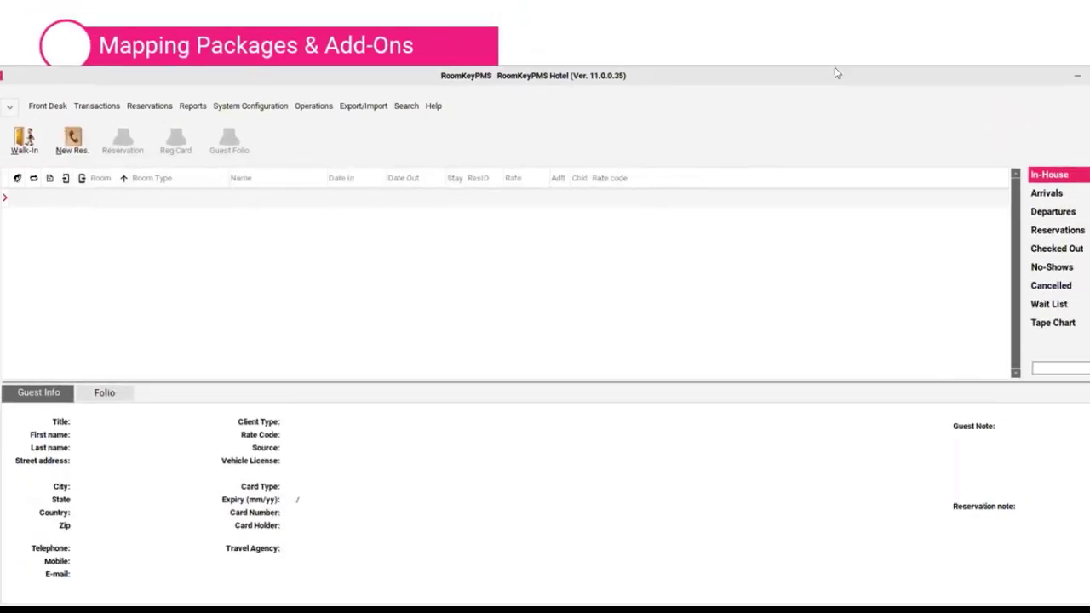
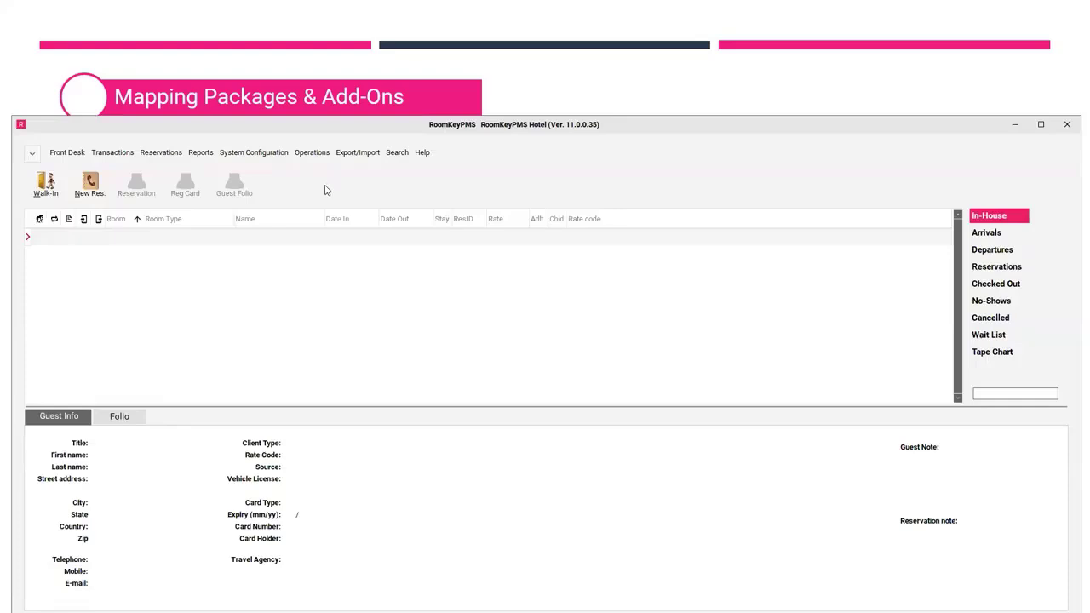
# Step: Review the Bed & Breakfast Pkg Base Rate and GDS Rate entries in the Rate Wizard, and close it
pyautogui.click(271, 157)
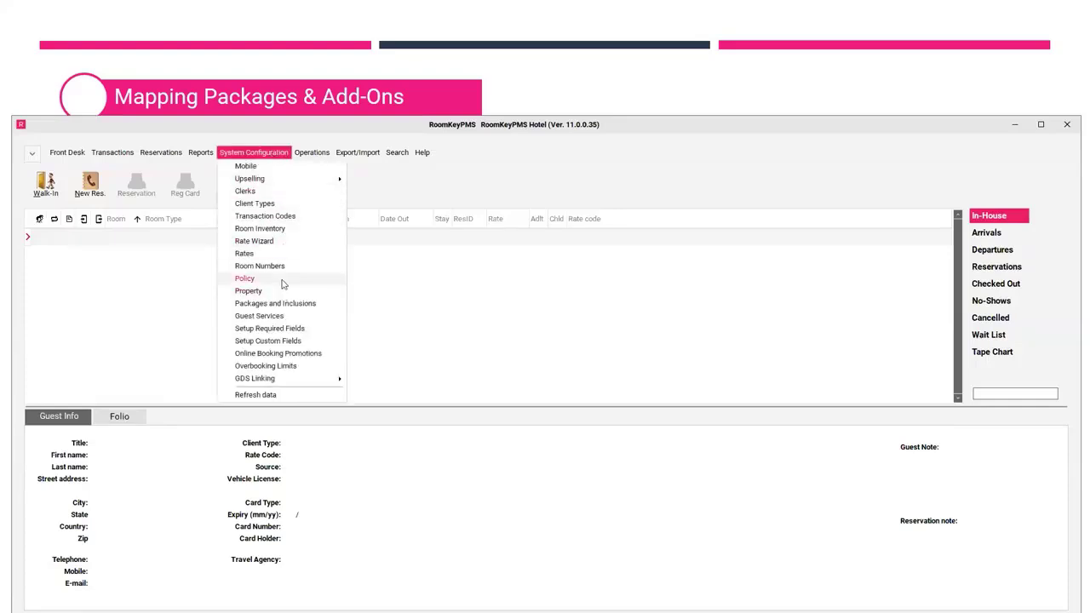
pyautogui.click(274, 243)
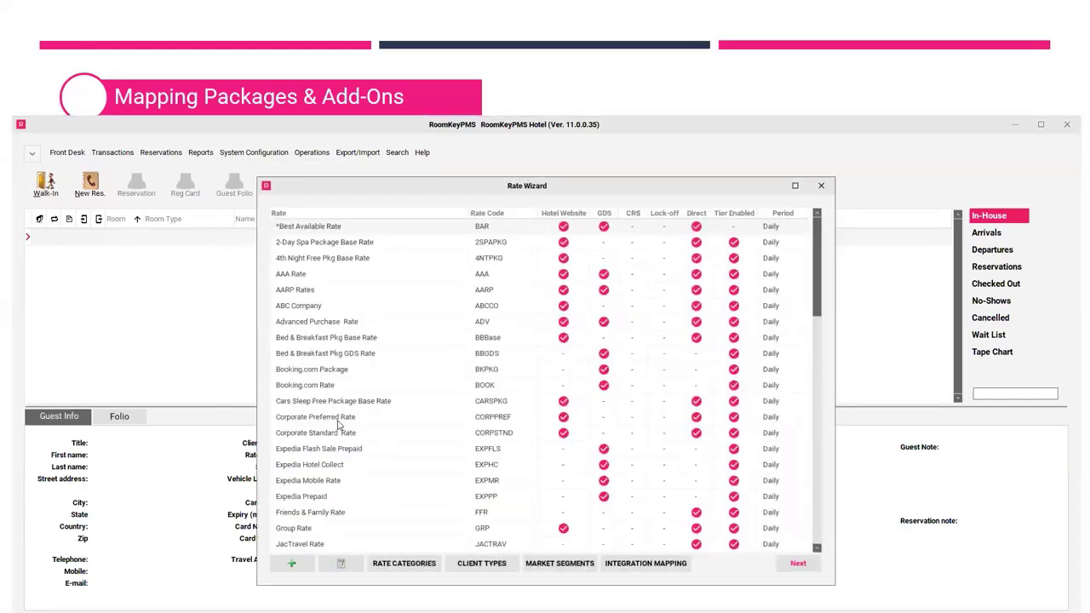
pyautogui.click(383, 339)
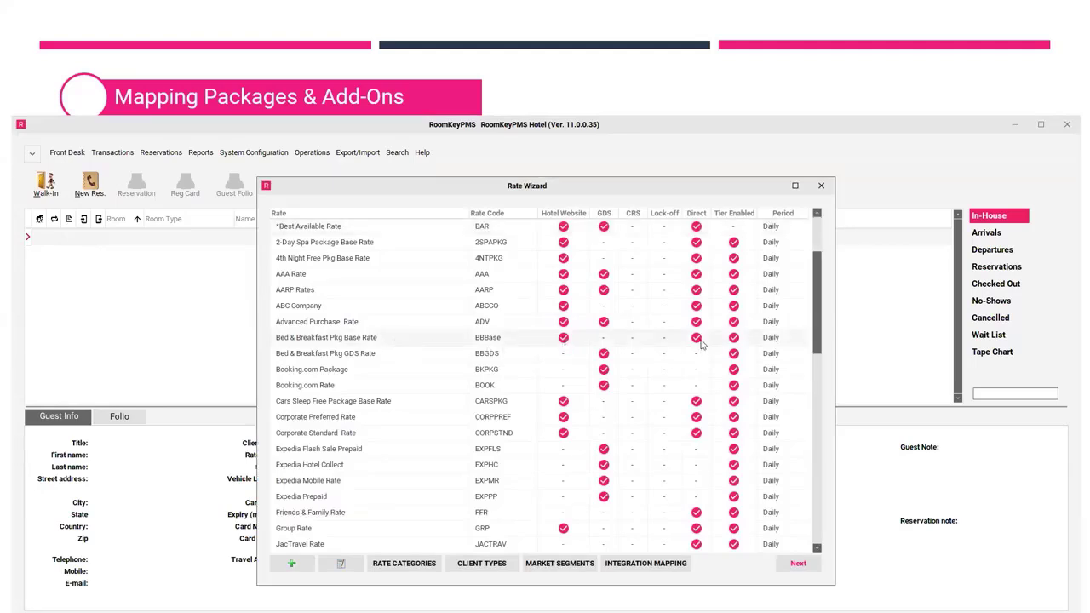
pyautogui.click(431, 360)
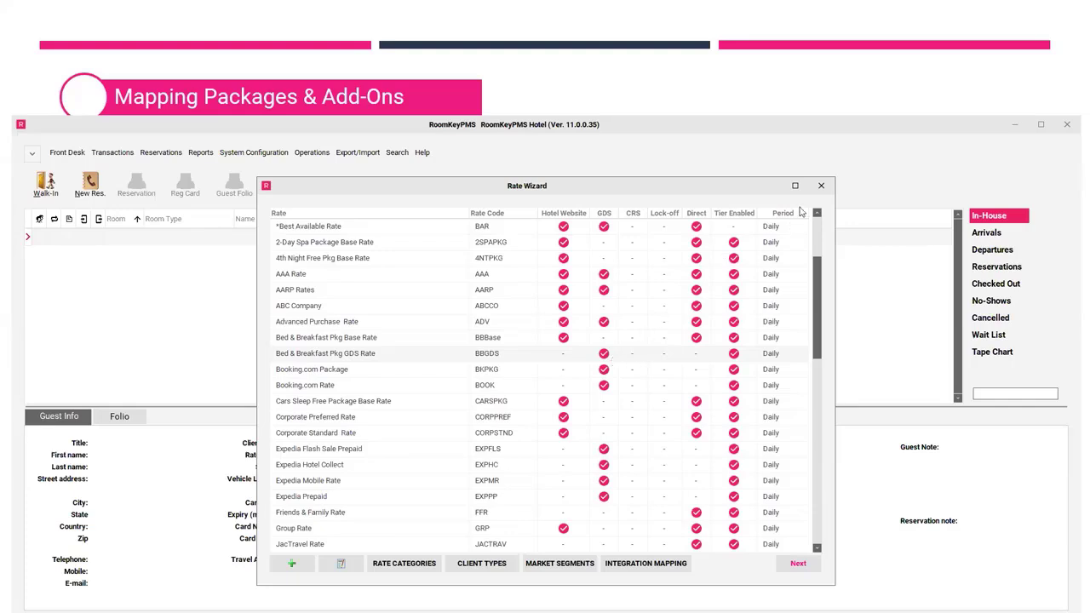
pyautogui.click(818, 187)
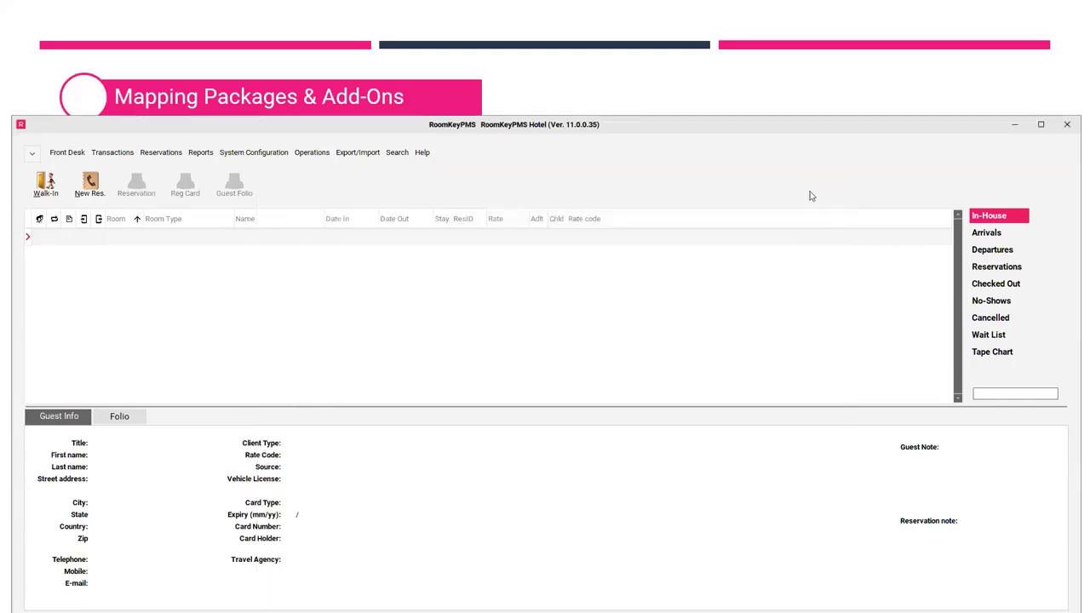
# Step: Open the GDS linking rate plans and deselect all Roomkey rate names in the filter
pyautogui.click(282, 156)
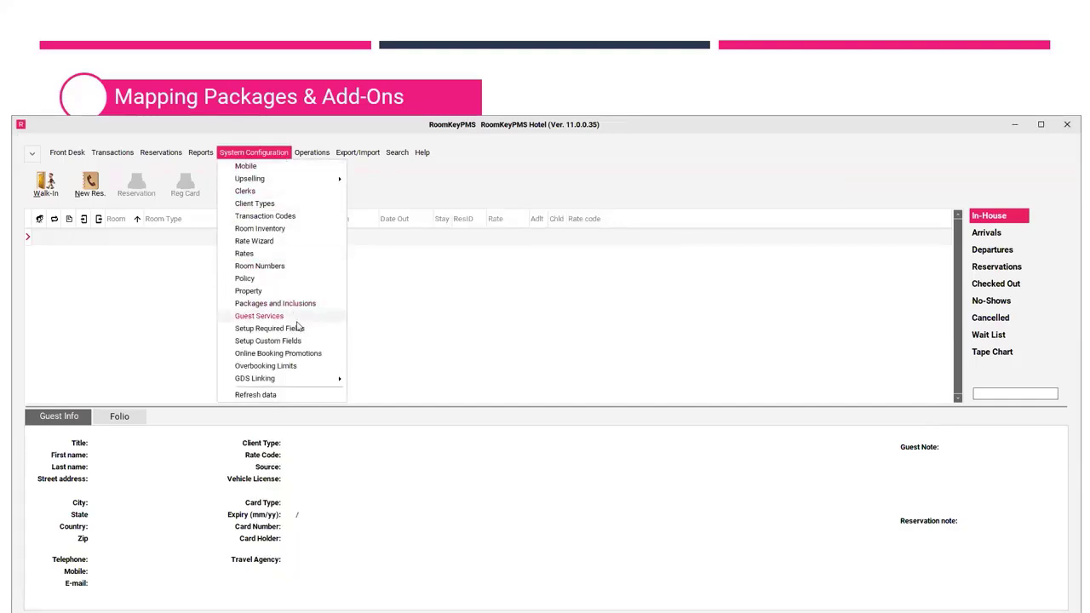
pyautogui.moveTo(311, 384)
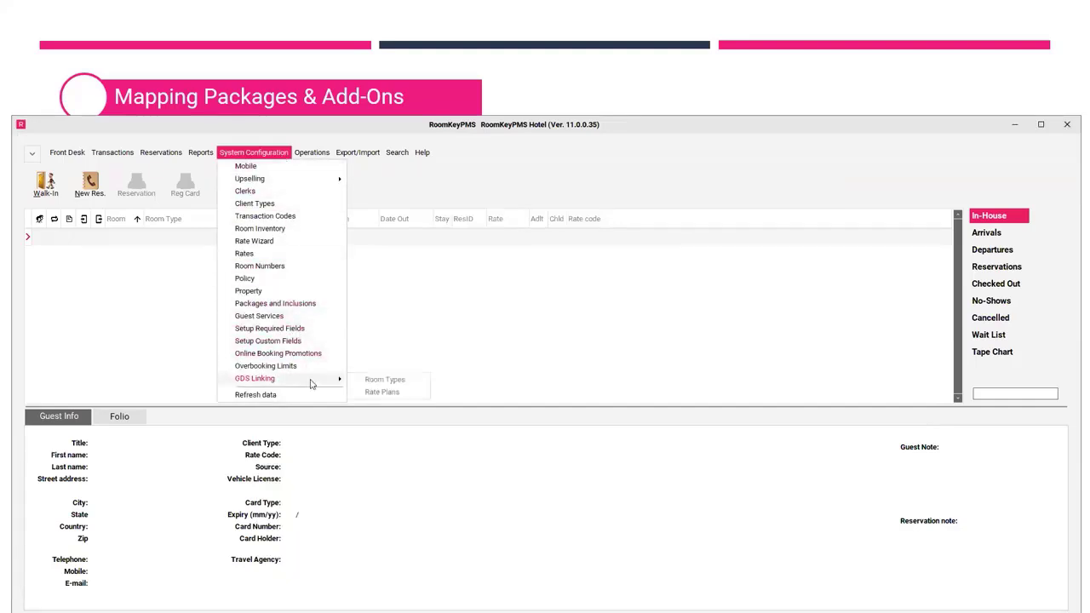
pyautogui.click(381, 392)
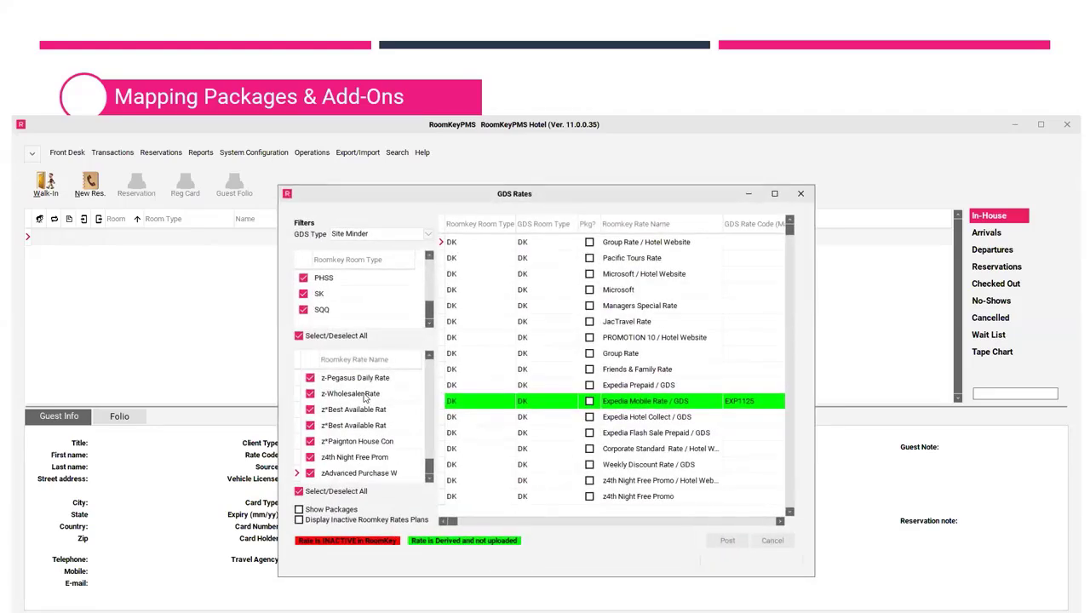
pyautogui.click(299, 492)
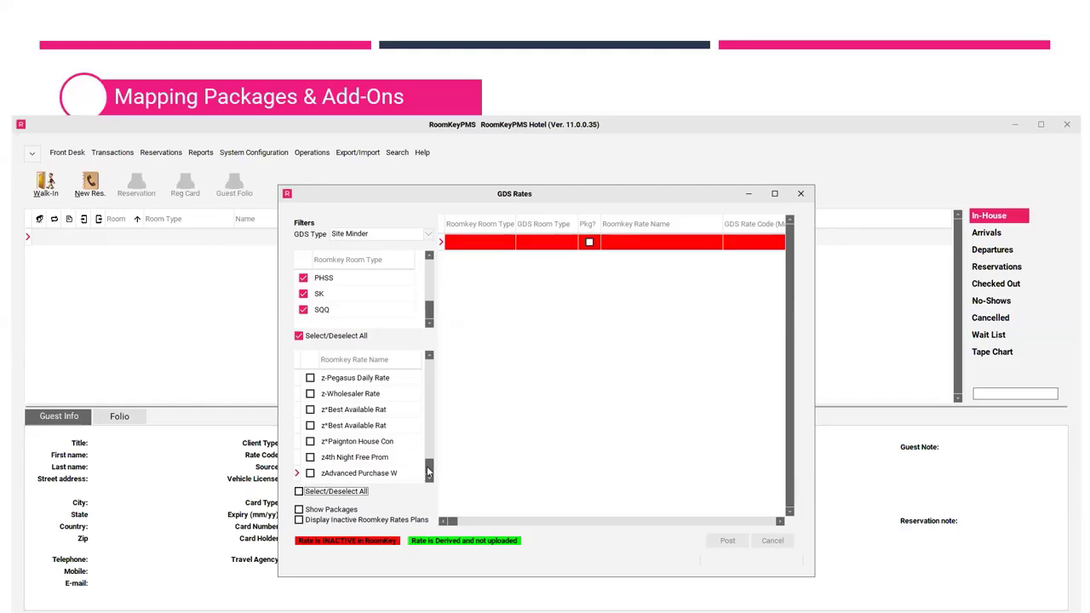
# Step: Filter the GDS rates to the second Bed & Breakfast Pkg entry and widen the window to review its mapping
pyautogui.click(408, 361)
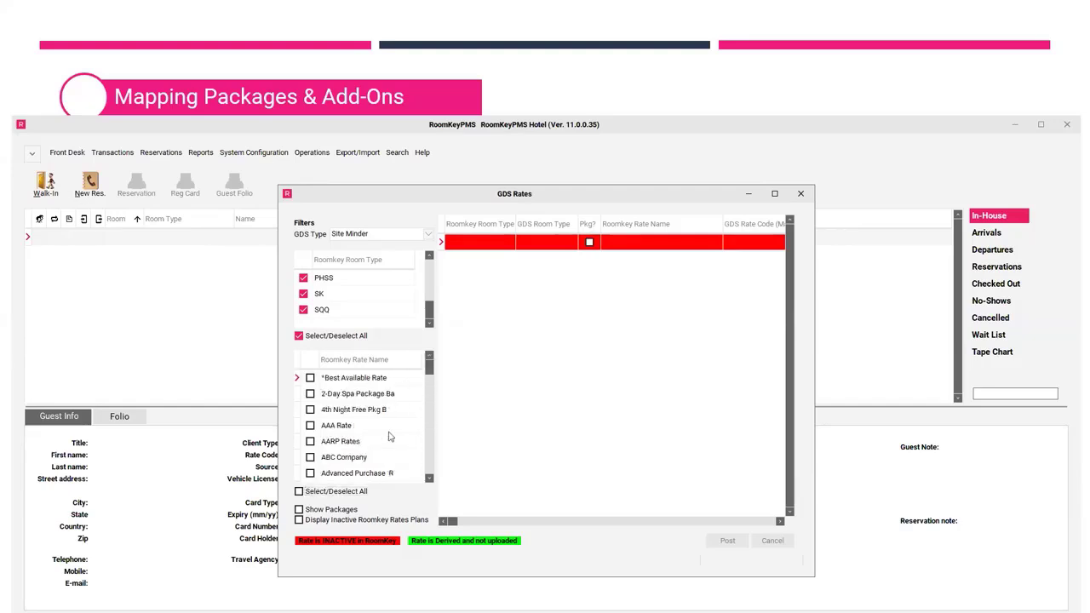
pyautogui.click(429, 480)
pyautogui.click(429, 480)
pyautogui.click(429, 480)
pyautogui.click(429, 479)
pyautogui.click(429, 480)
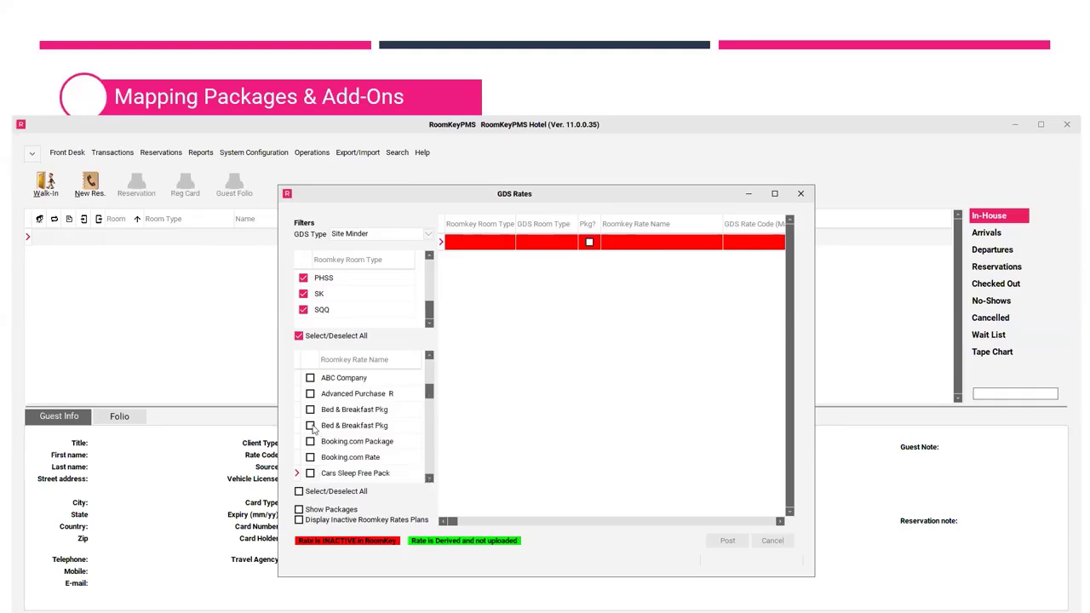
pyautogui.click(310, 426)
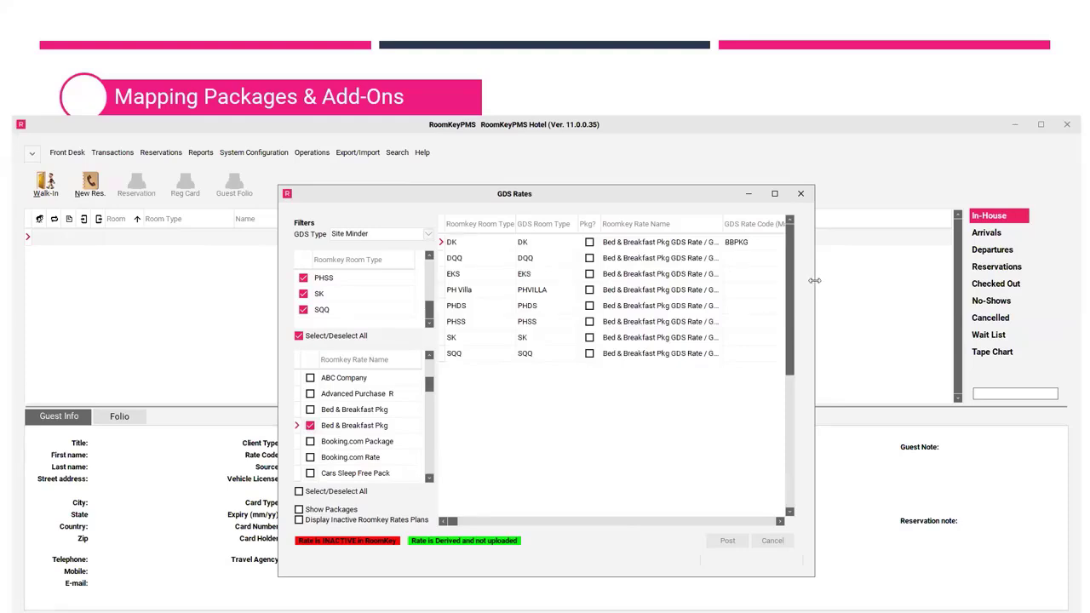
pyautogui.moveTo(814, 280); pyautogui.dragTo(1055, 280)
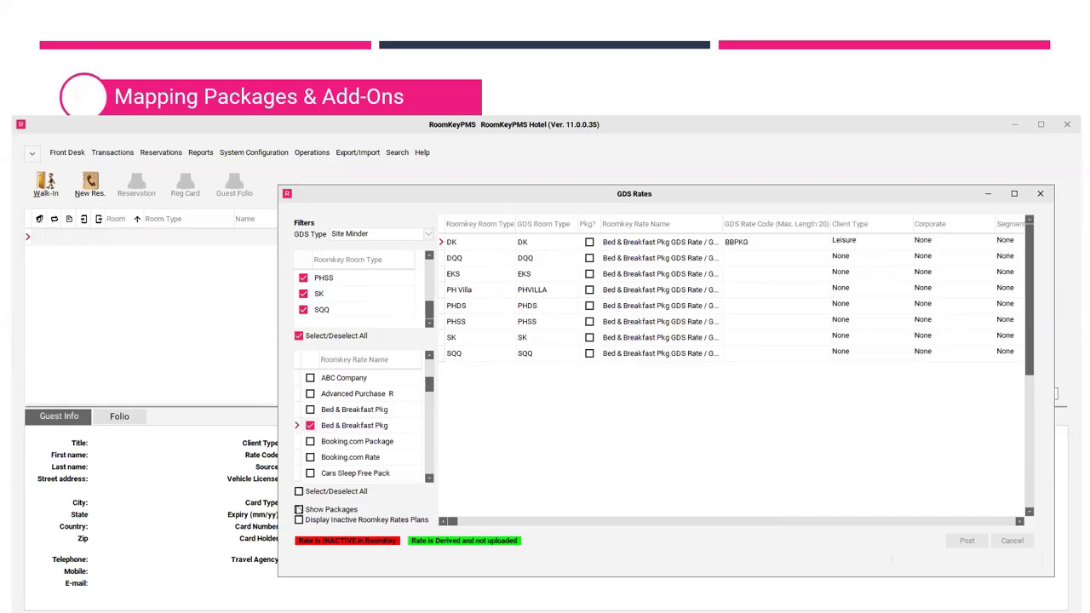
# Step: Replace the Bed & Breakfast Pkg rate filter with Show Packages and widen the GDS Rates window to fit all mapping columns
pyautogui.click(310, 425)
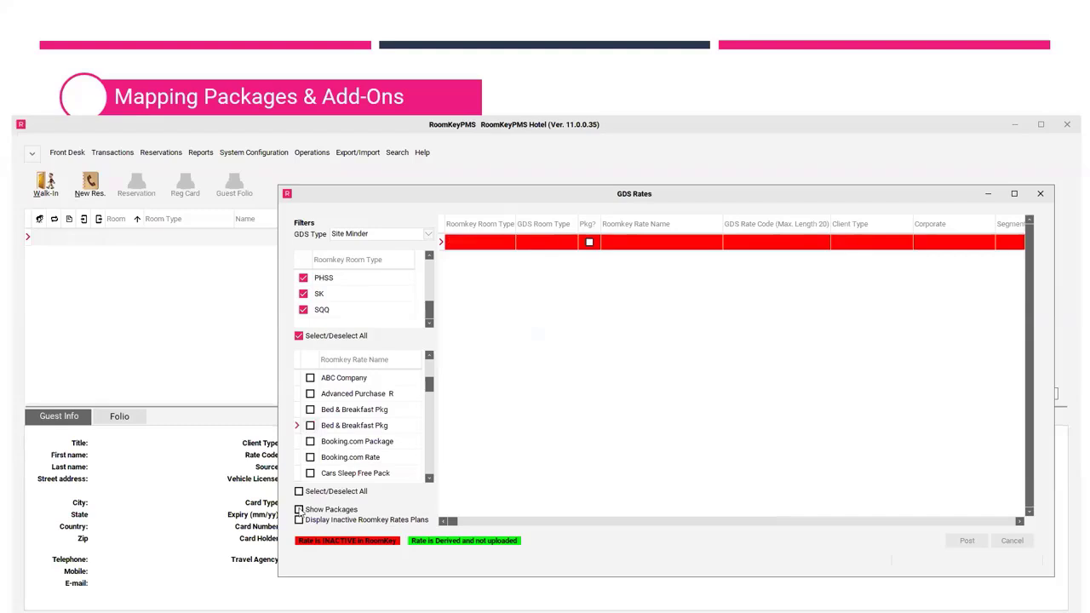
pyautogui.click(299, 509)
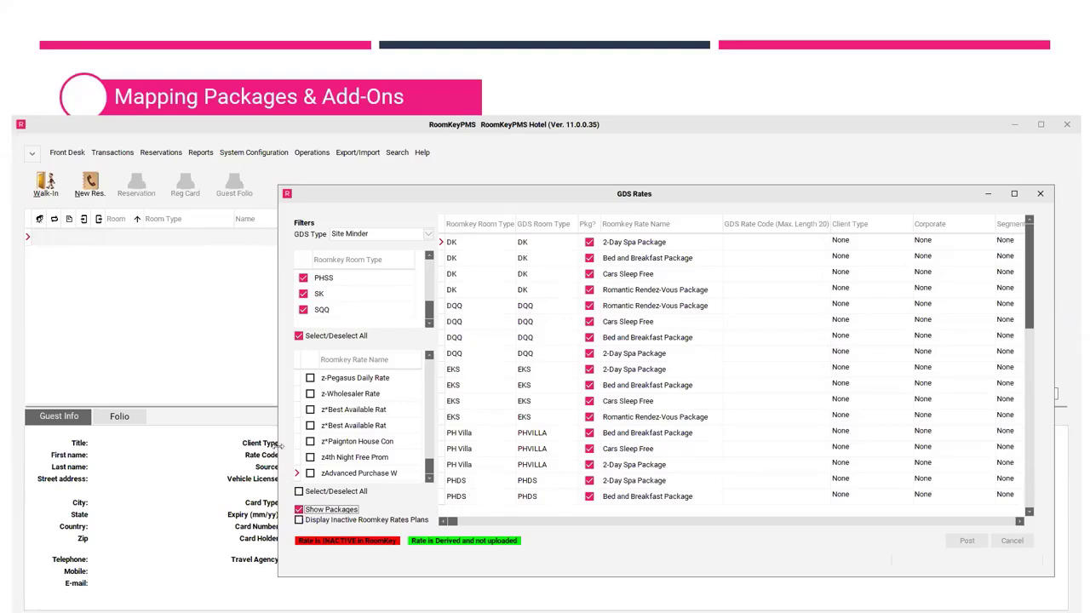
pyautogui.moveTo(280, 445); pyautogui.dragTo(70, 407)
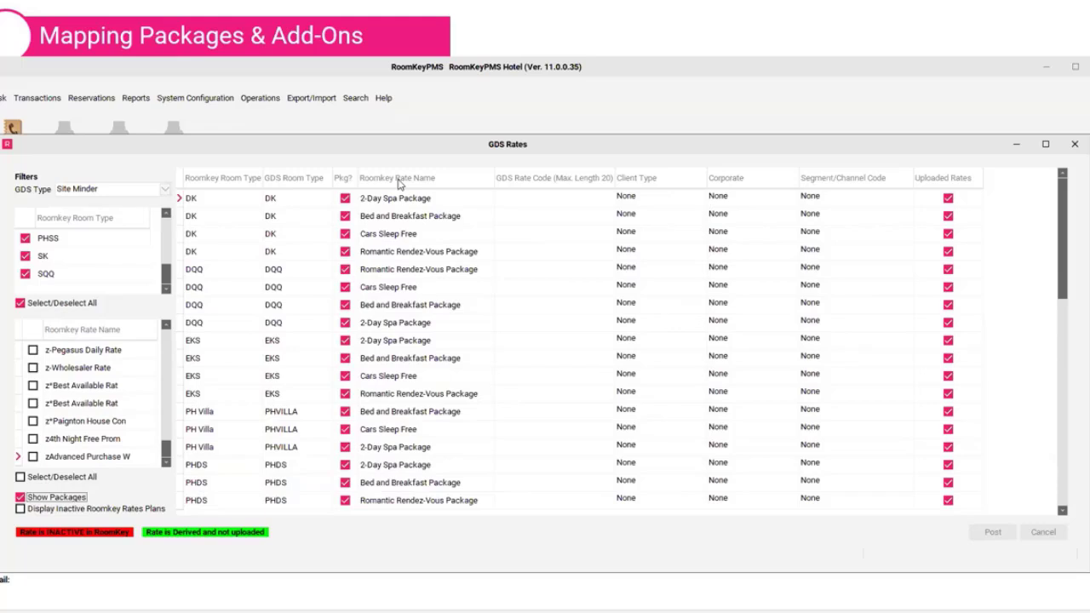
# Step: Sort the packages by Roomkey Rate Name and enter PKG CODE ON SM as the PH Villa Bed and Breakfast Package's GDS rate code
pyautogui.click(398, 184)
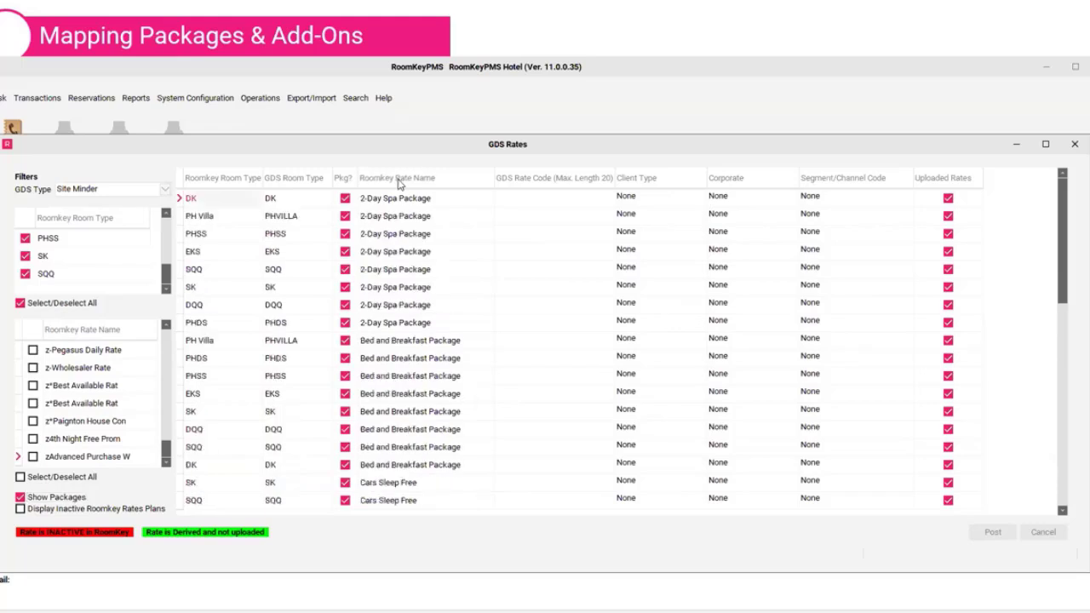
pyautogui.click(486, 342)
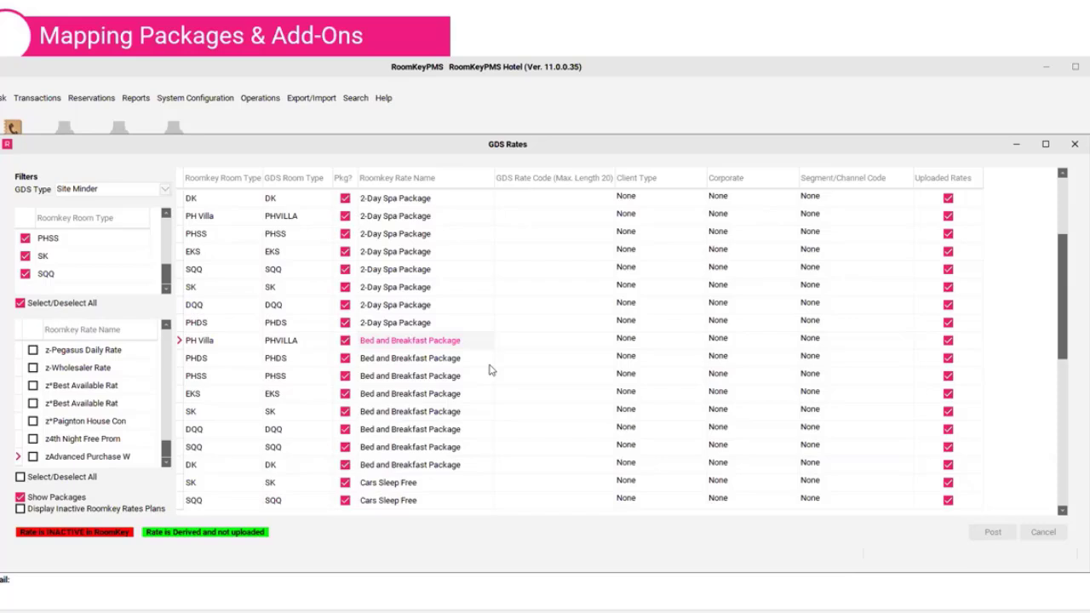
pyautogui.click(536, 345)
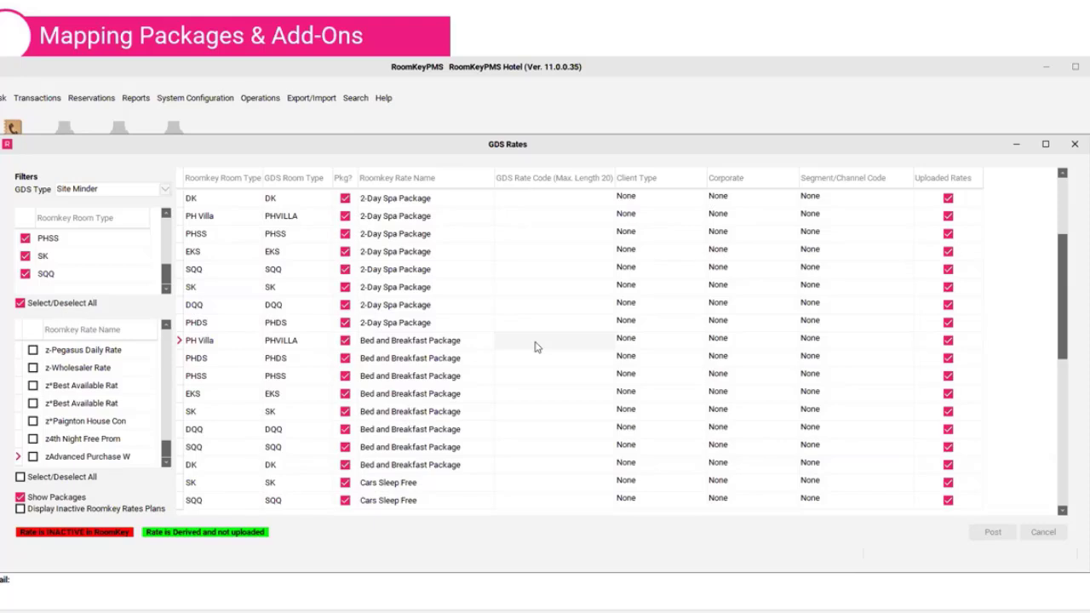
pyautogui.click(535, 344)
pyautogui.write('PKG COD')
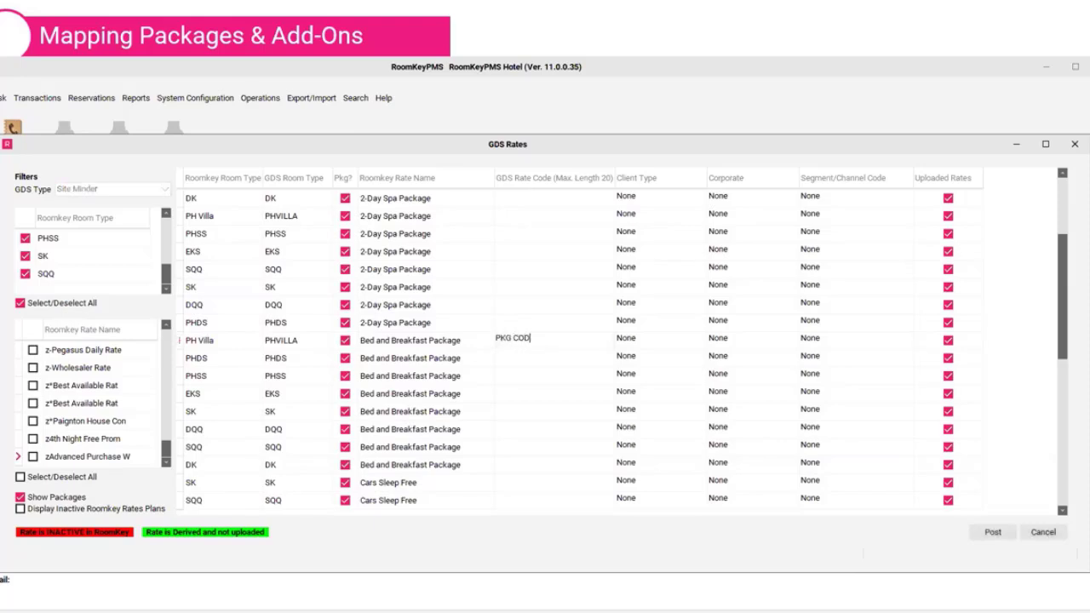
pyautogui.write('E ON SM')
# Step: Set the PH Villa Bed and Breakfast Package's client type to Leisure and choose None as its segment/channel code
pyautogui.click(671, 342)
pyautogui.click(699, 343)
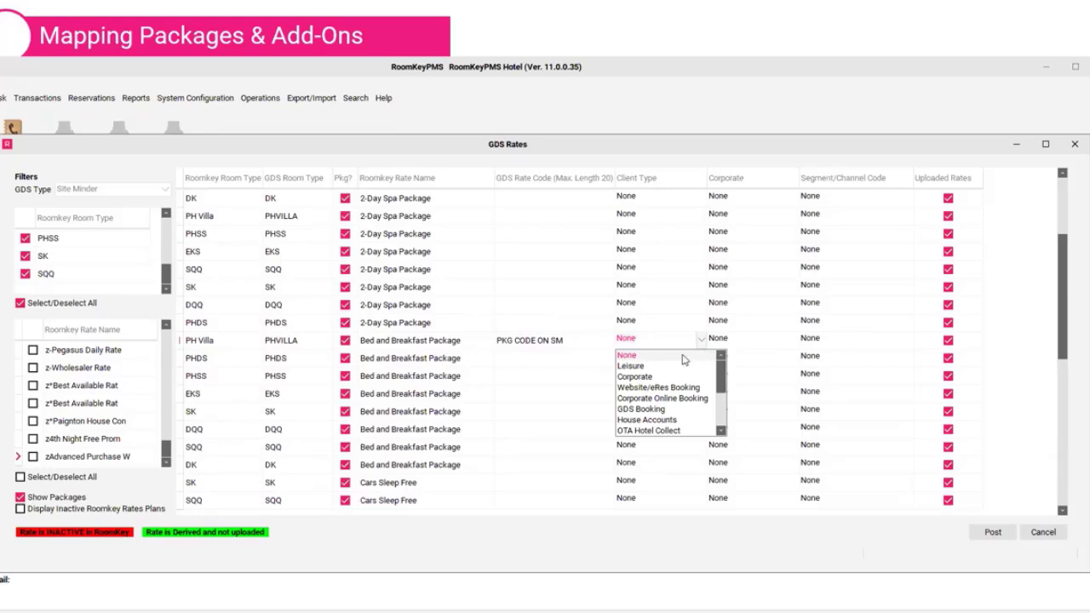
pyautogui.click(651, 367)
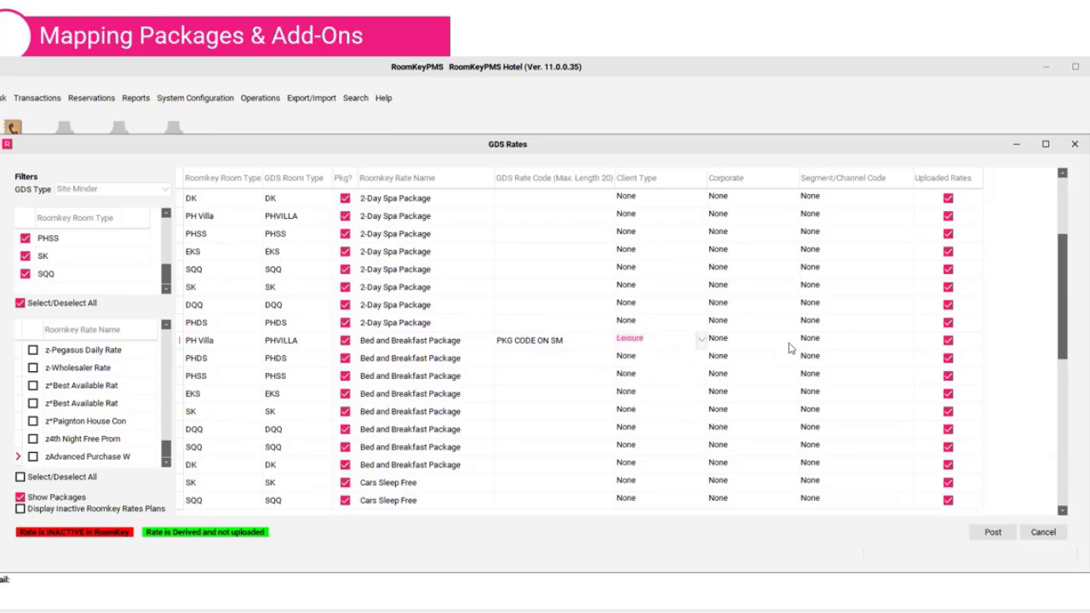
pyautogui.click(841, 343)
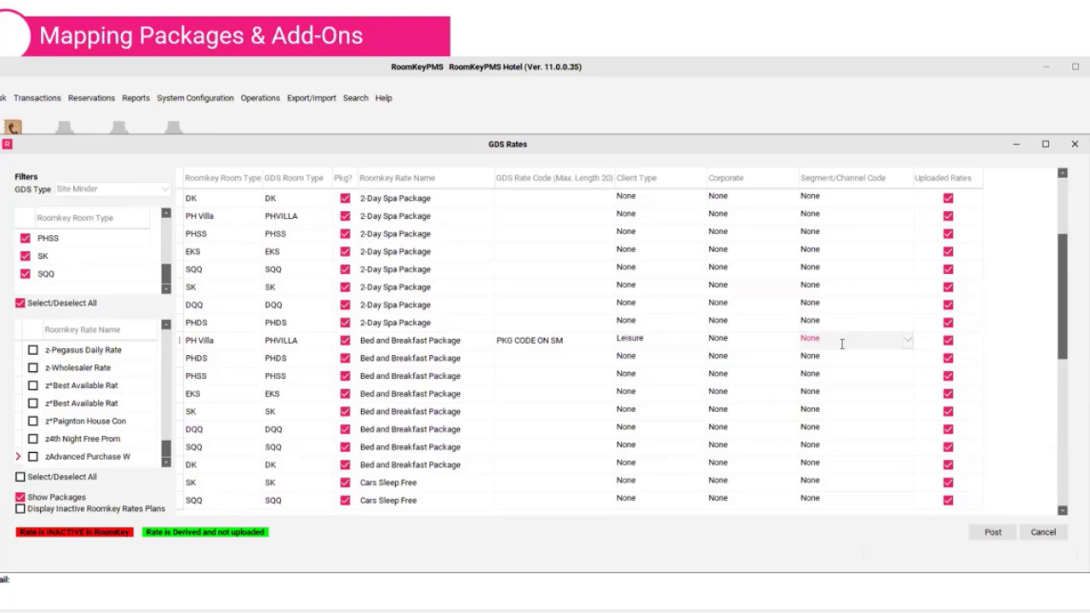
pyautogui.click(908, 340)
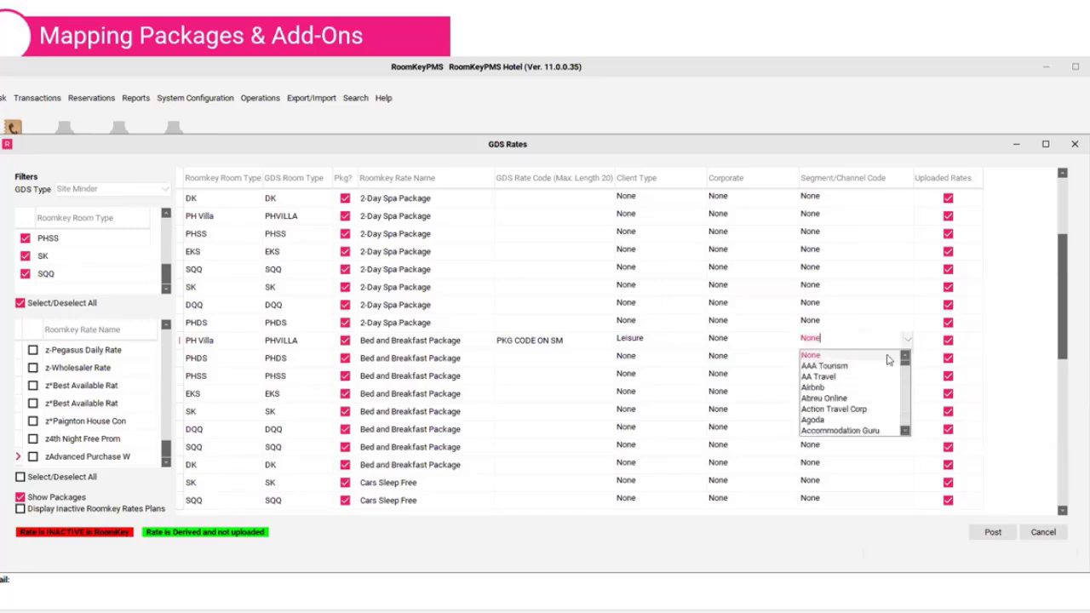
pyautogui.click(889, 360)
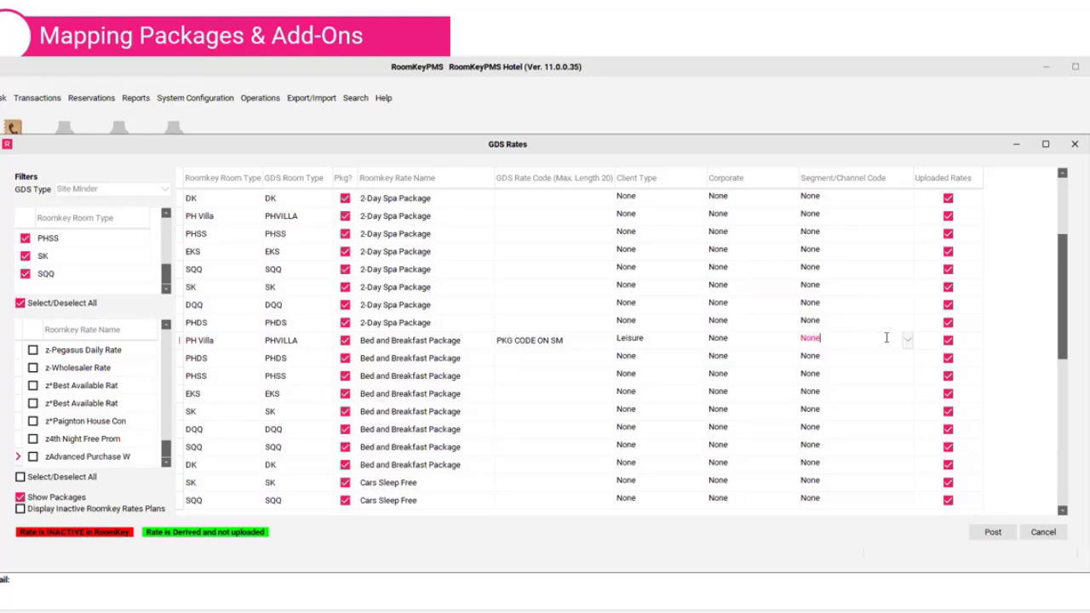
# Step: Turn off Uploaded Rates for the Bed and Breakfast Package on all eight room types, from PH Villa through DK
pyautogui.click(948, 340)
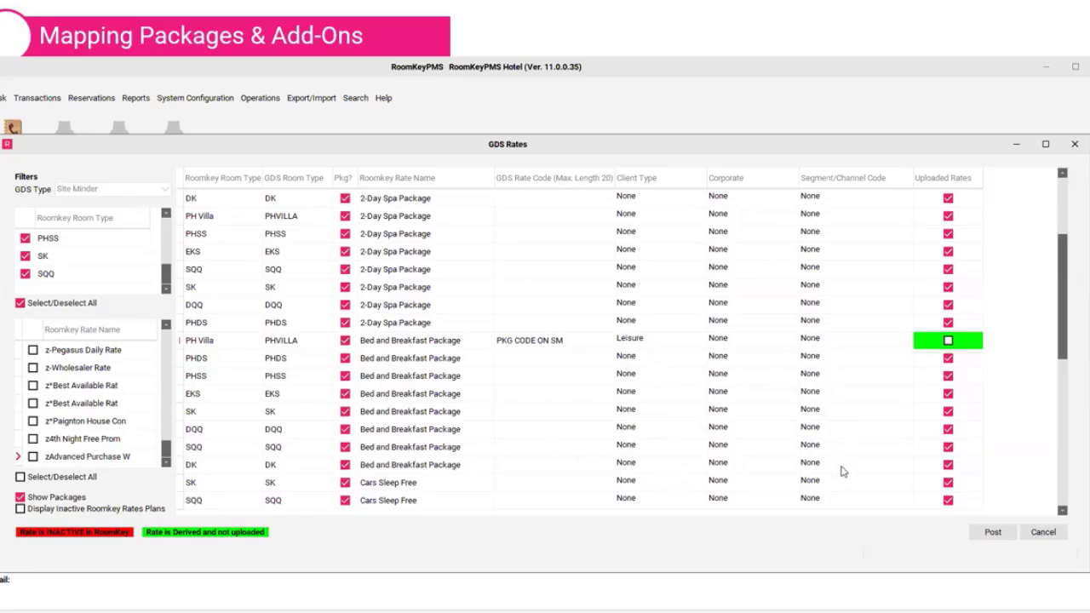
pyautogui.click(948, 358)
pyautogui.click(948, 375)
pyautogui.click(948, 394)
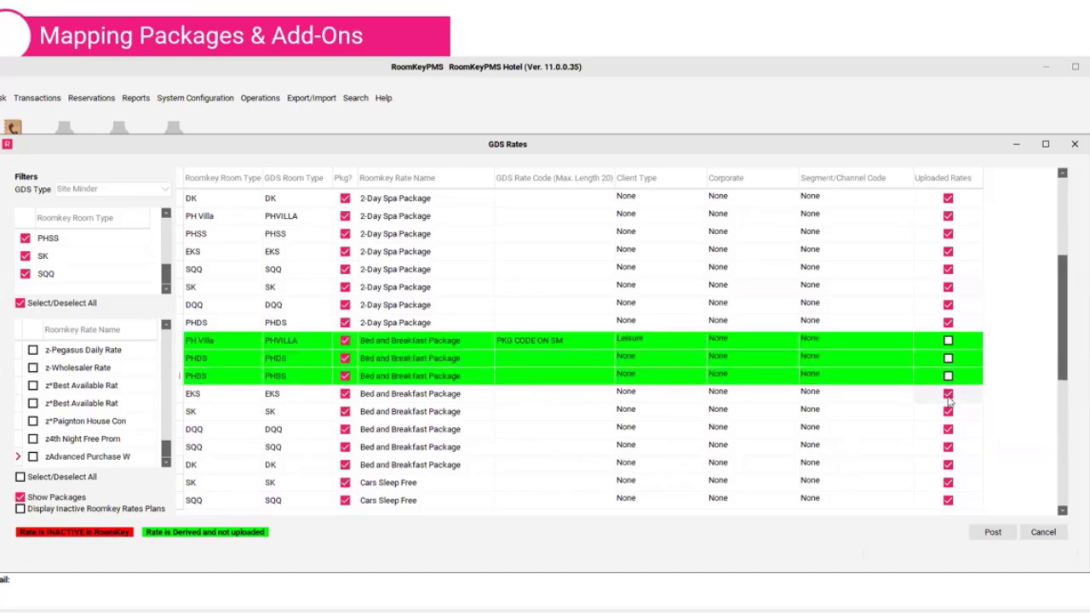
pyautogui.click(948, 411)
pyautogui.click(948, 430)
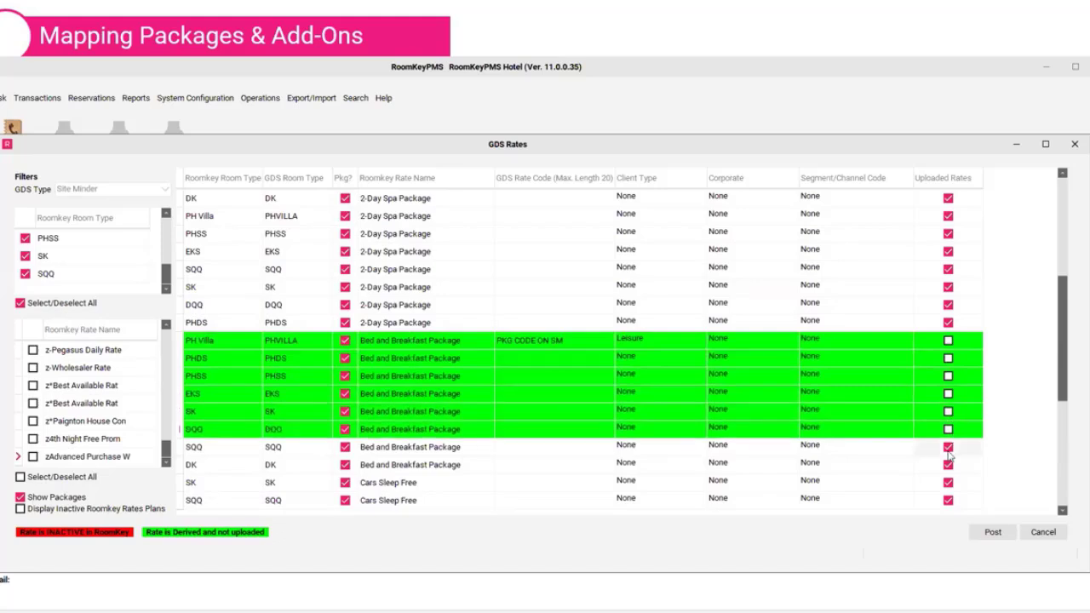
pyautogui.click(948, 447)
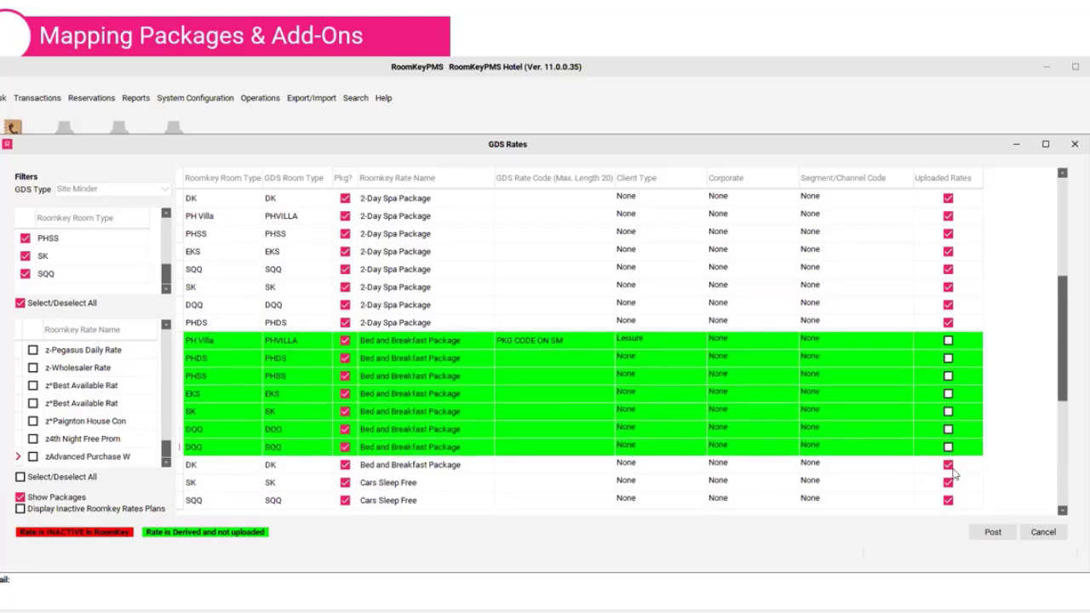
pyautogui.click(949, 465)
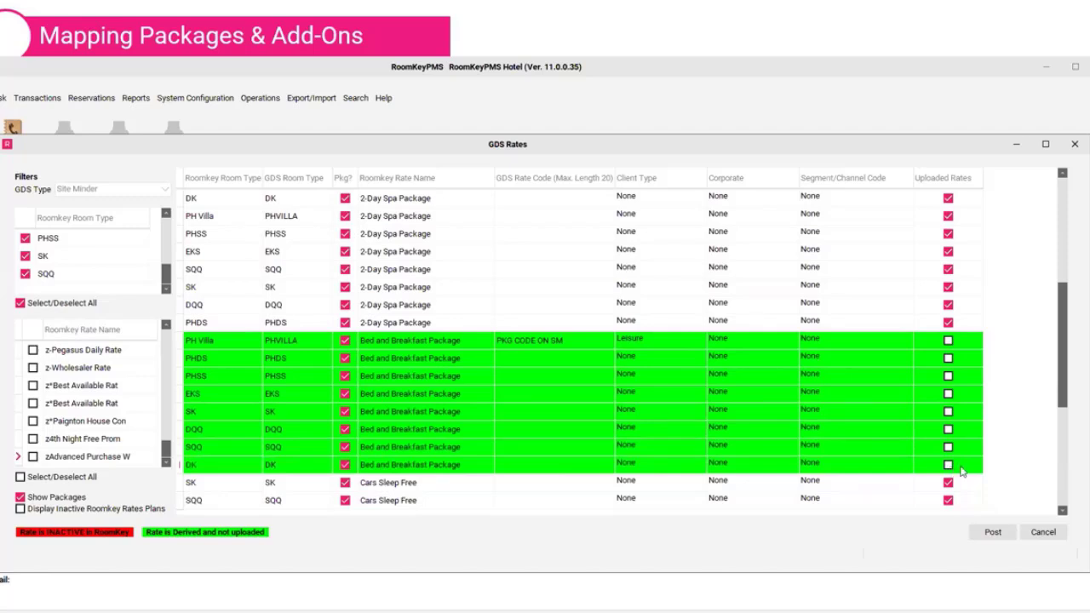
# Step: Post the package mapping changes, close the GDS Rates window and switch to the presentation slides
pyautogui.click(1007, 533)
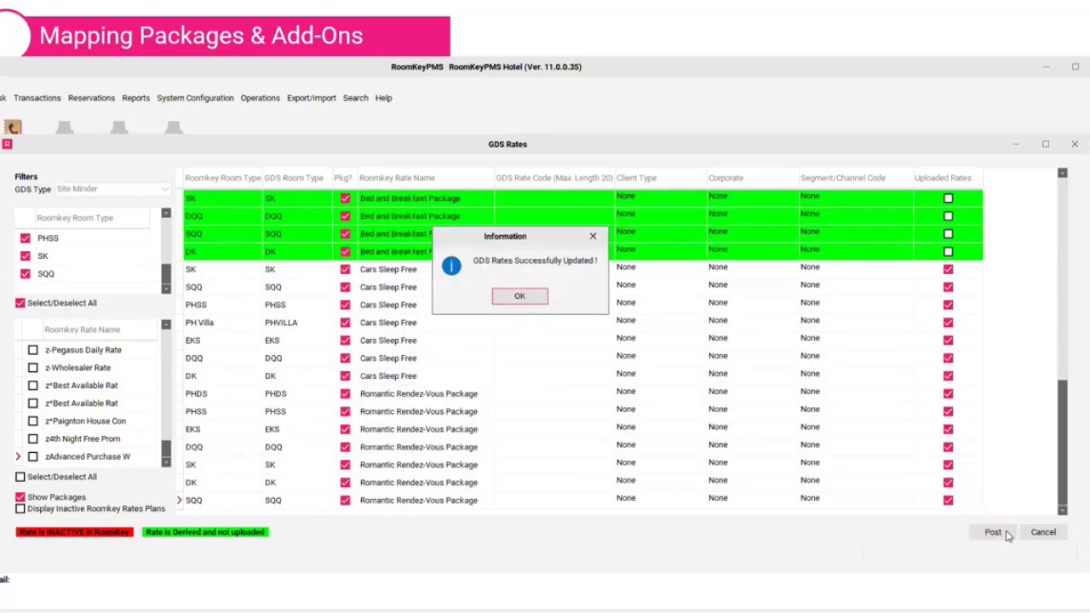
pyautogui.press('Return')
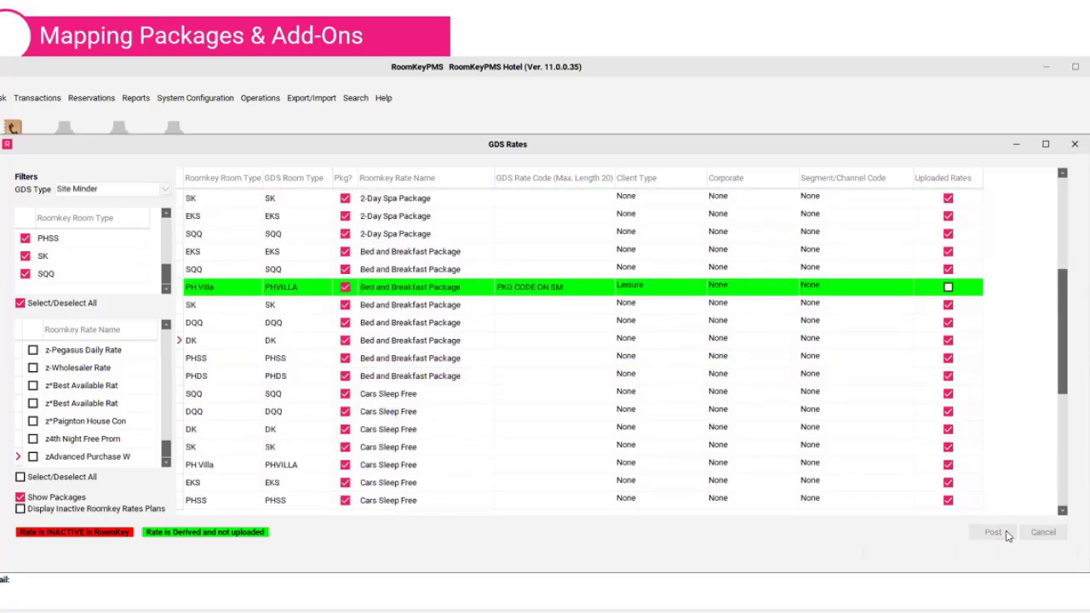
pyautogui.click(1073, 147)
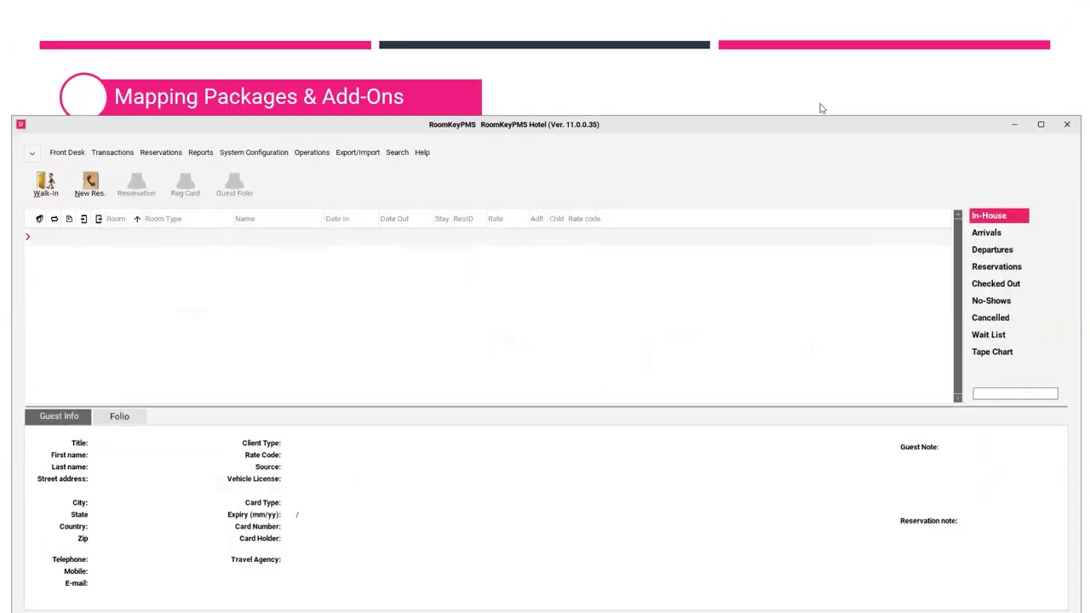
pyautogui.click(787, 91)
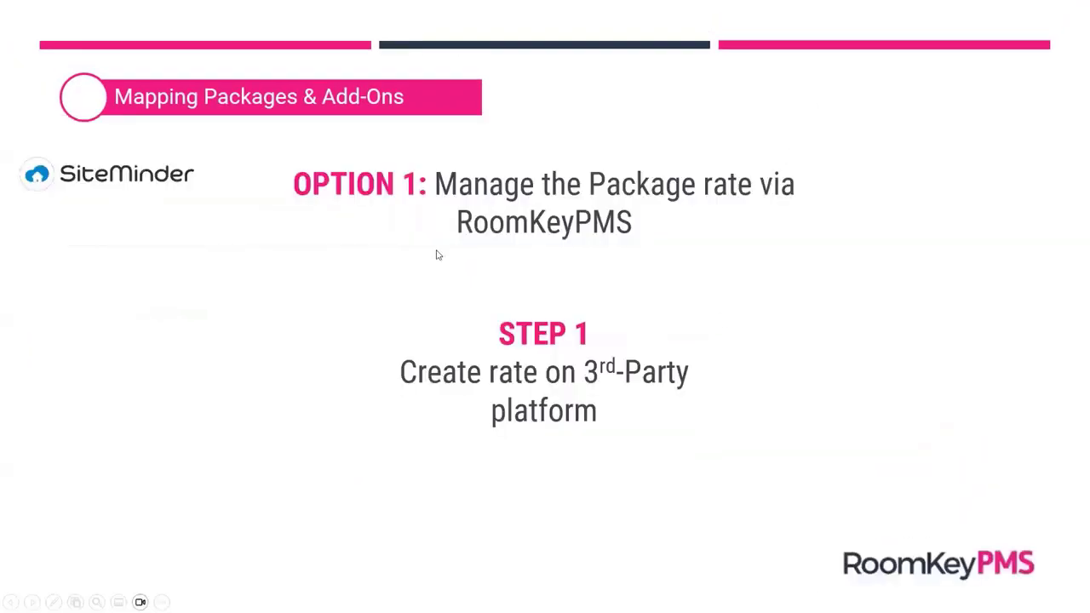